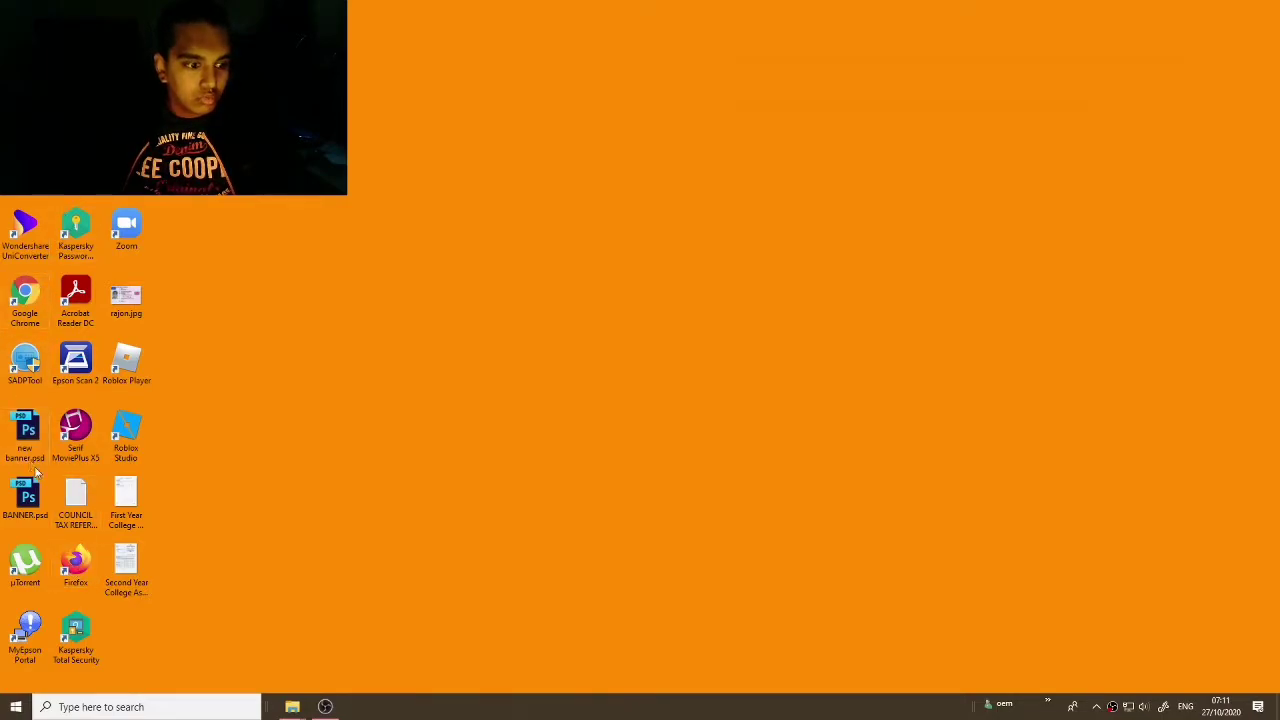
In Chrome, search Google for 'ronyasoft cd dvd label maker' and open the official RonyaSoft site.
double_click(30, 299)
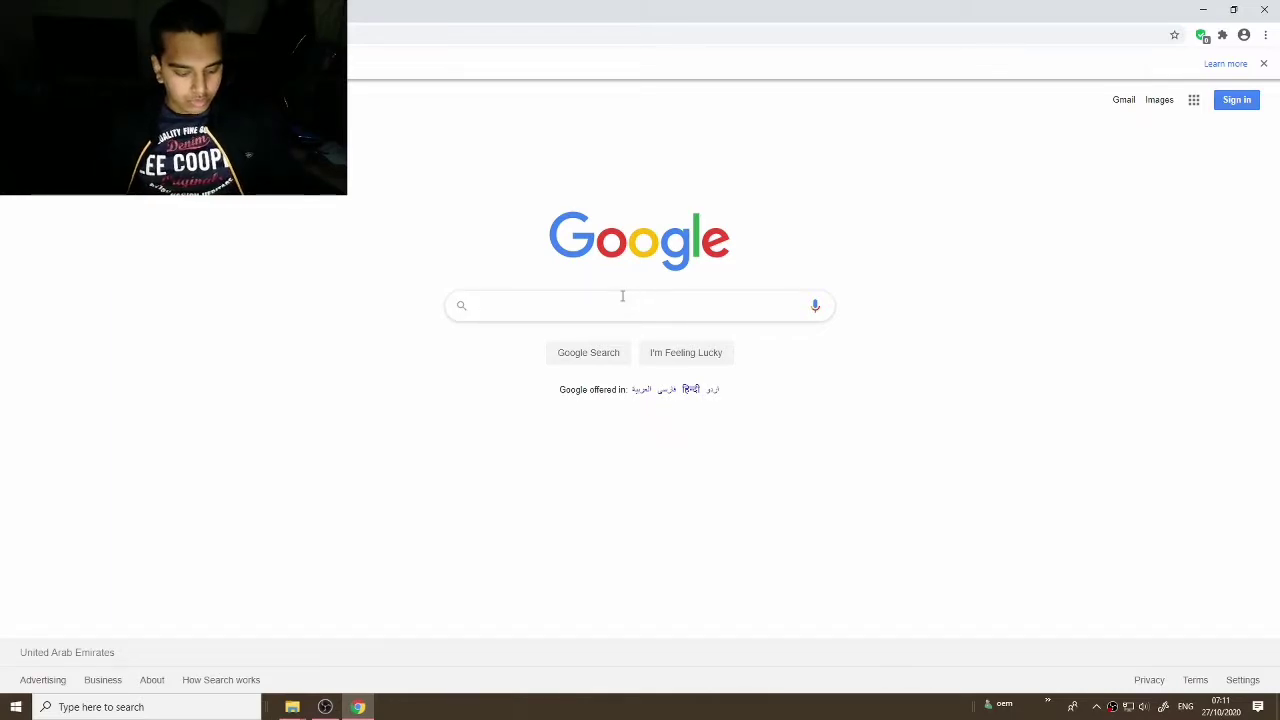
text(Ron)
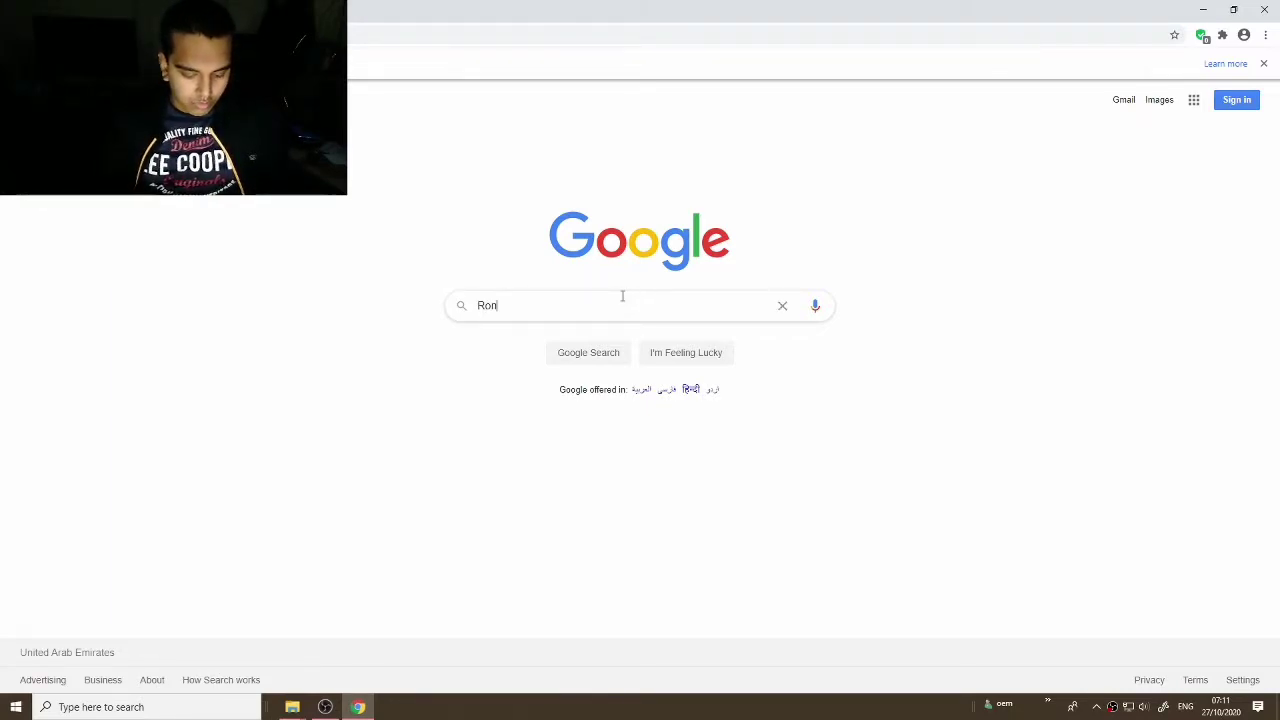
text(yasoft)
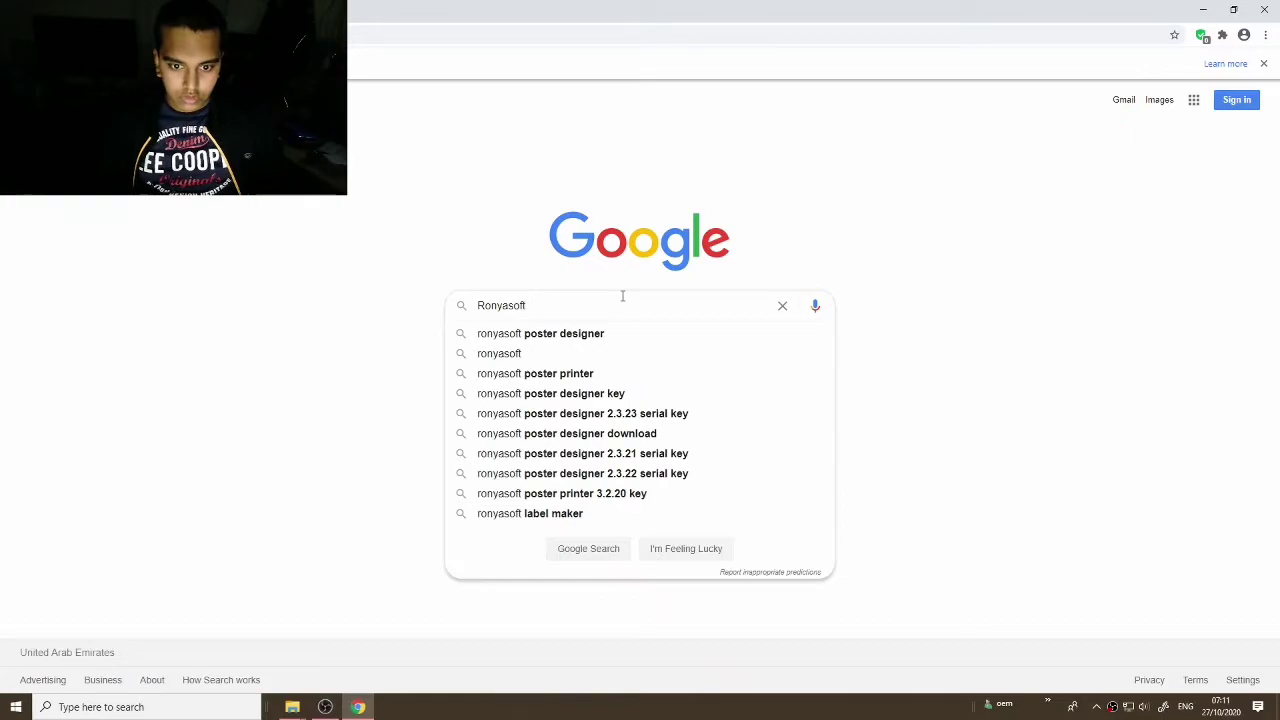
text( c)
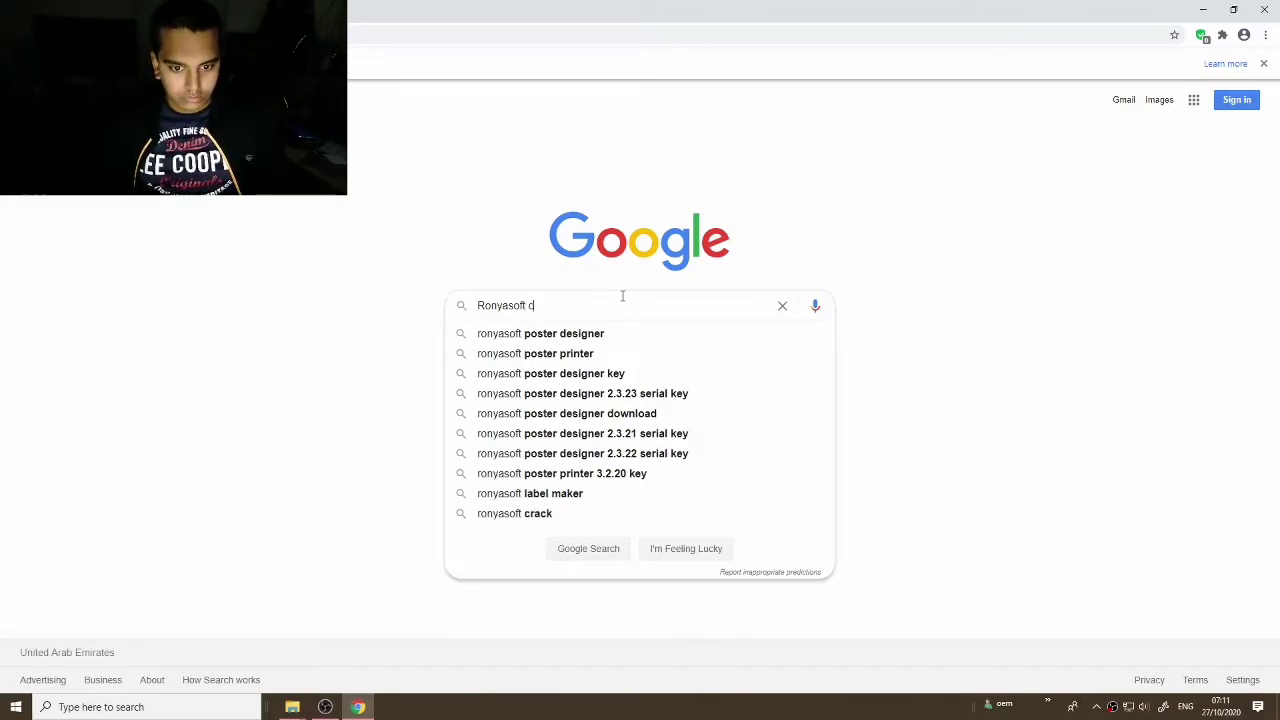
click(618, 334)
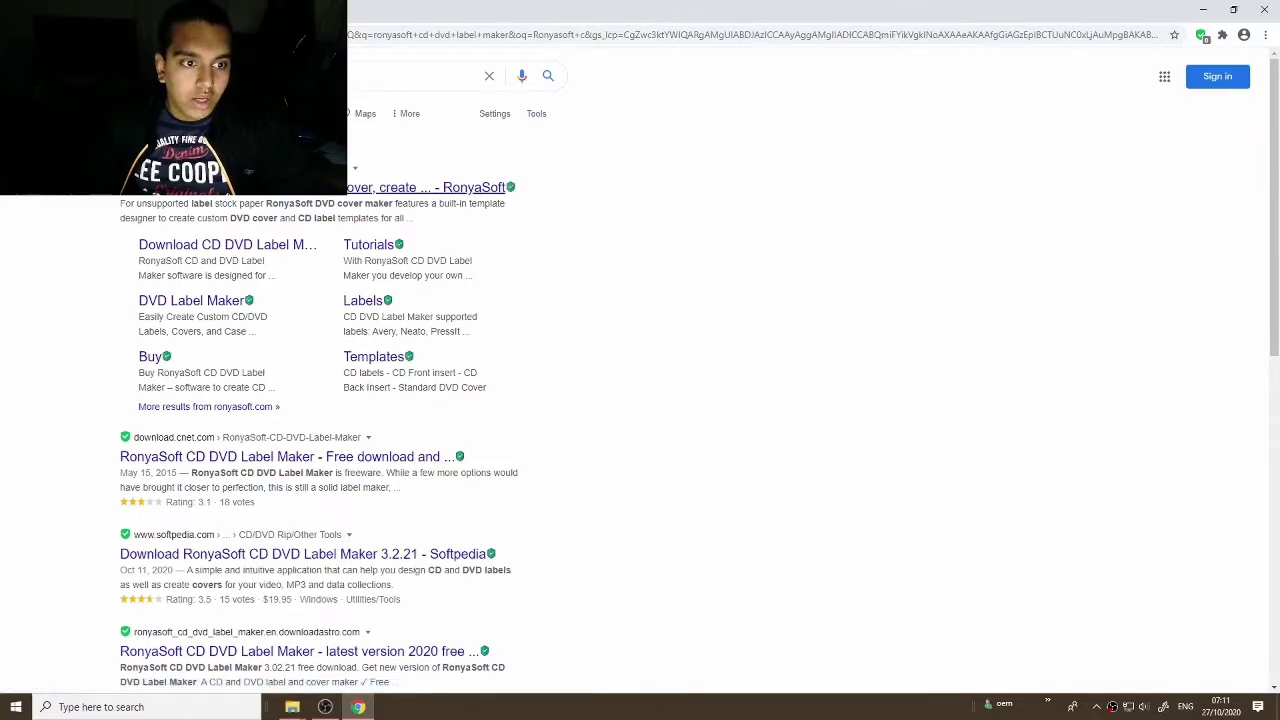
click(224, 197)
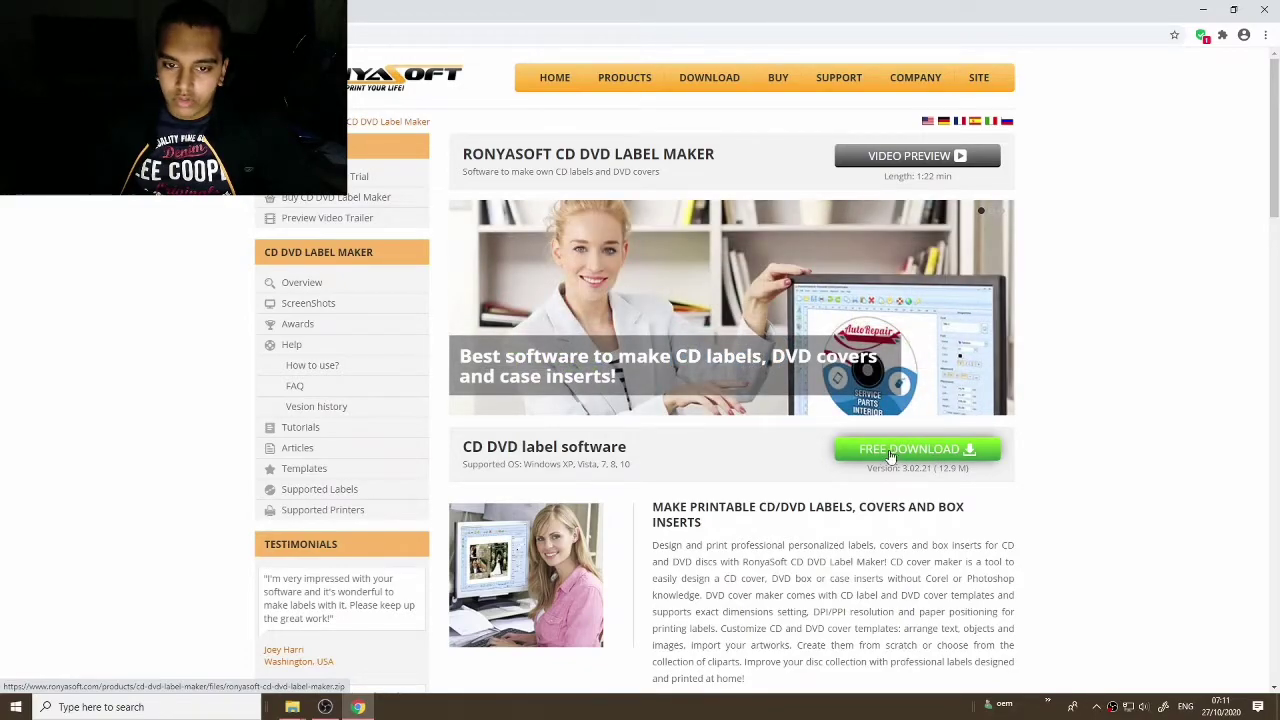
Minimize Chrome, leaving the RonyaSoft CD DVD Label Maker page open.
click(1203, 10)
Open File Explorer, view the Downloads folder's two older installers, then minimize the window.
mouse_move(292, 705)
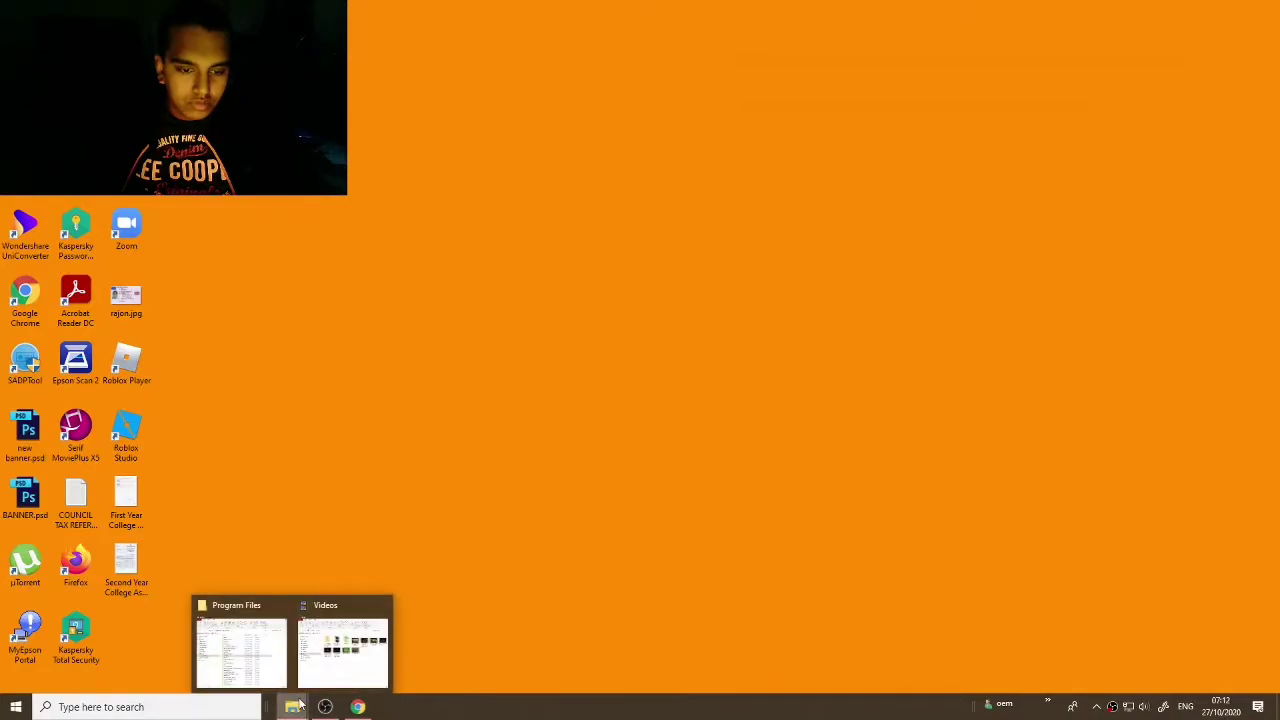
mouse_move(296, 683)
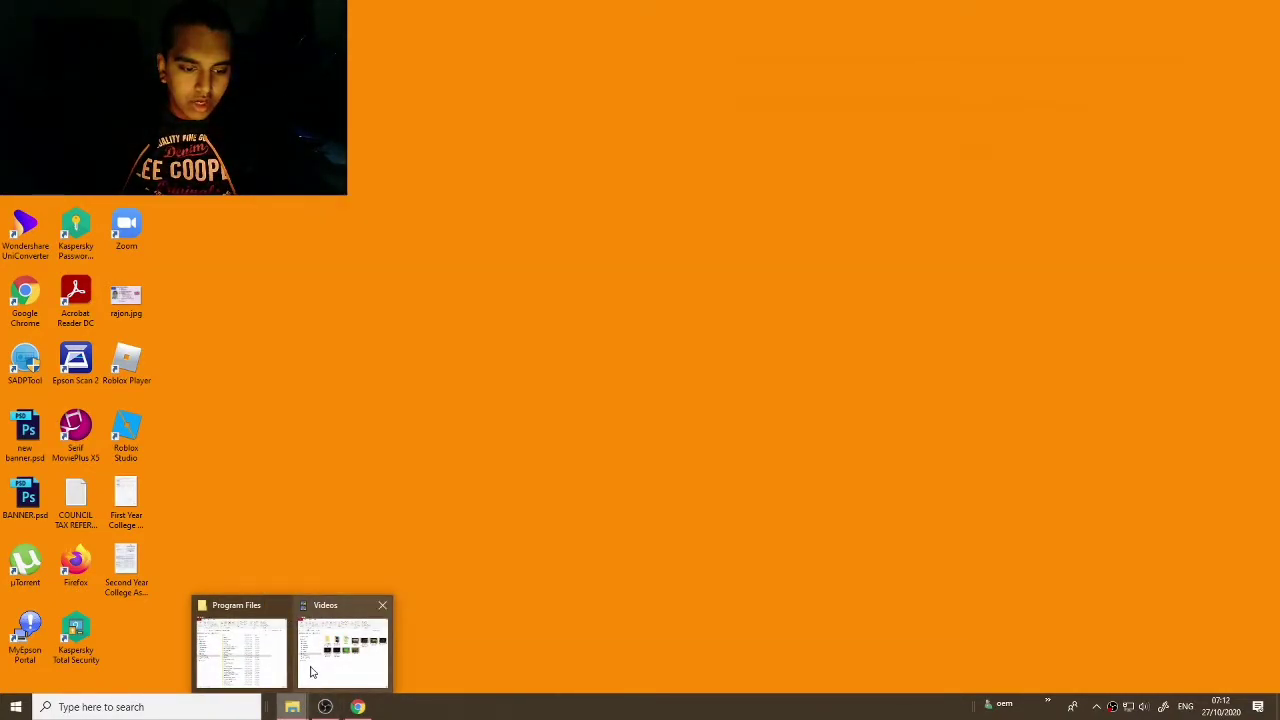
right_click(291, 710)
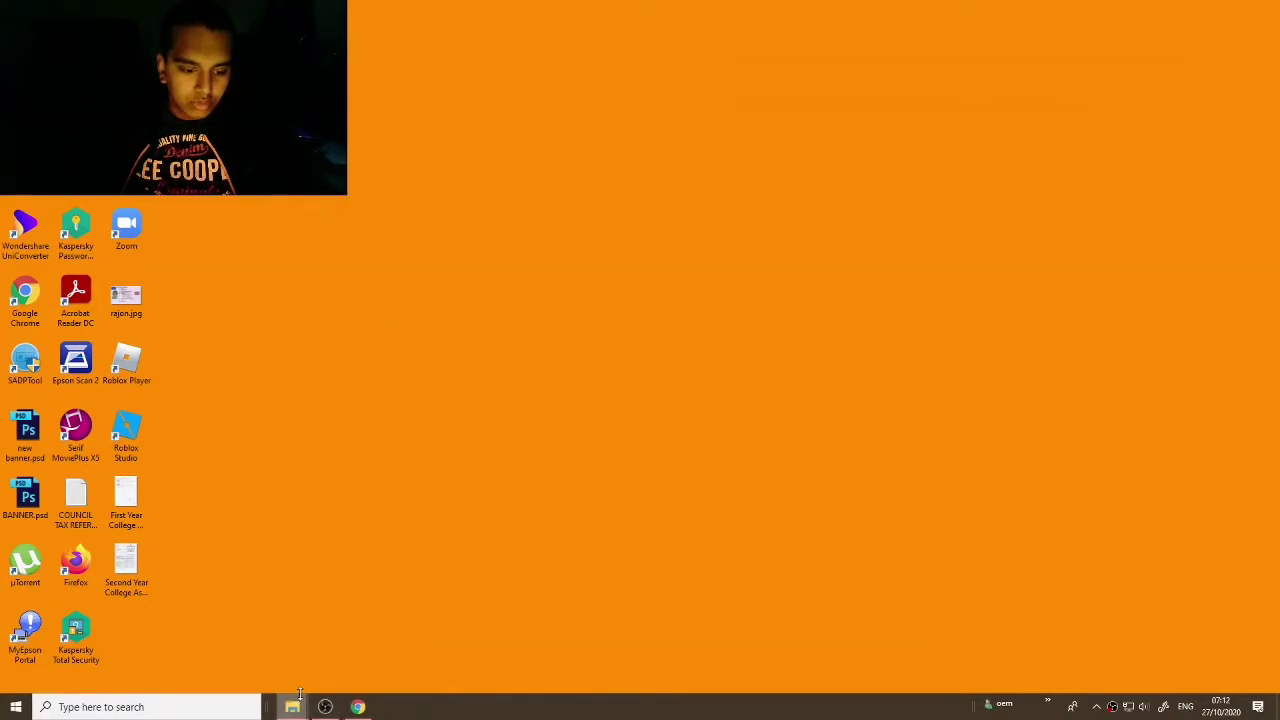
click(428, 503)
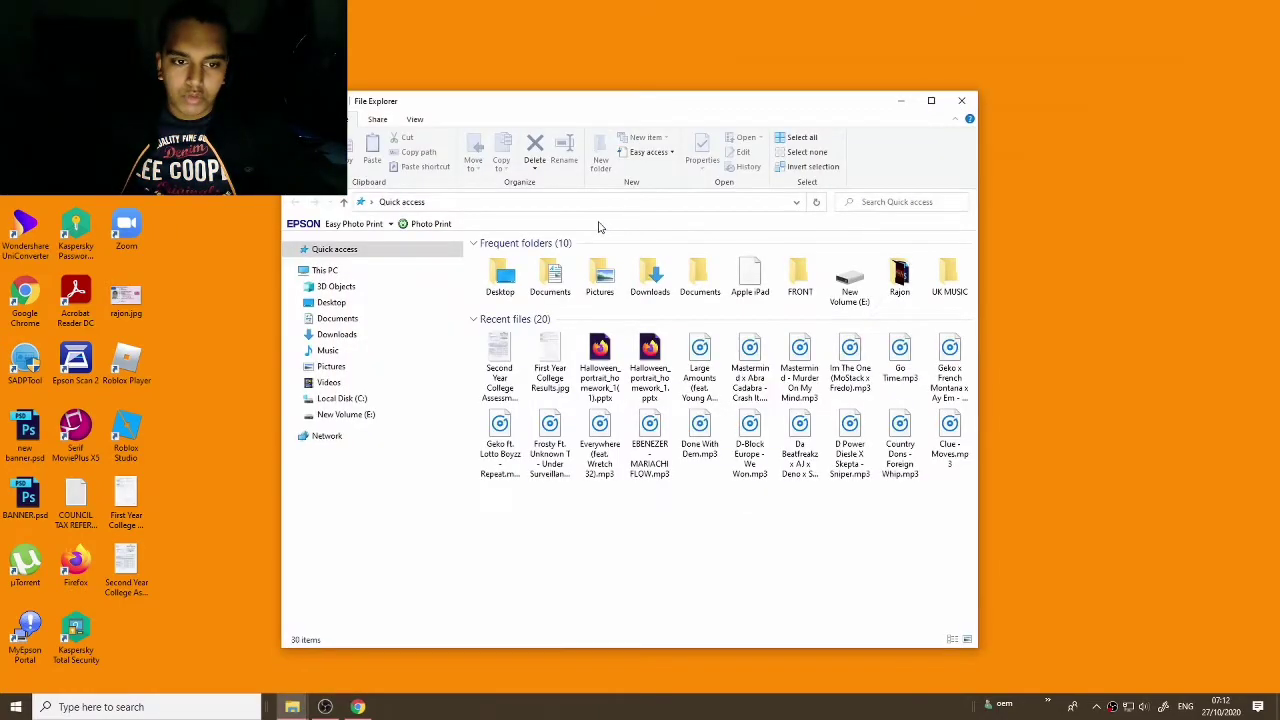
drag(540, 100, 552, 84)
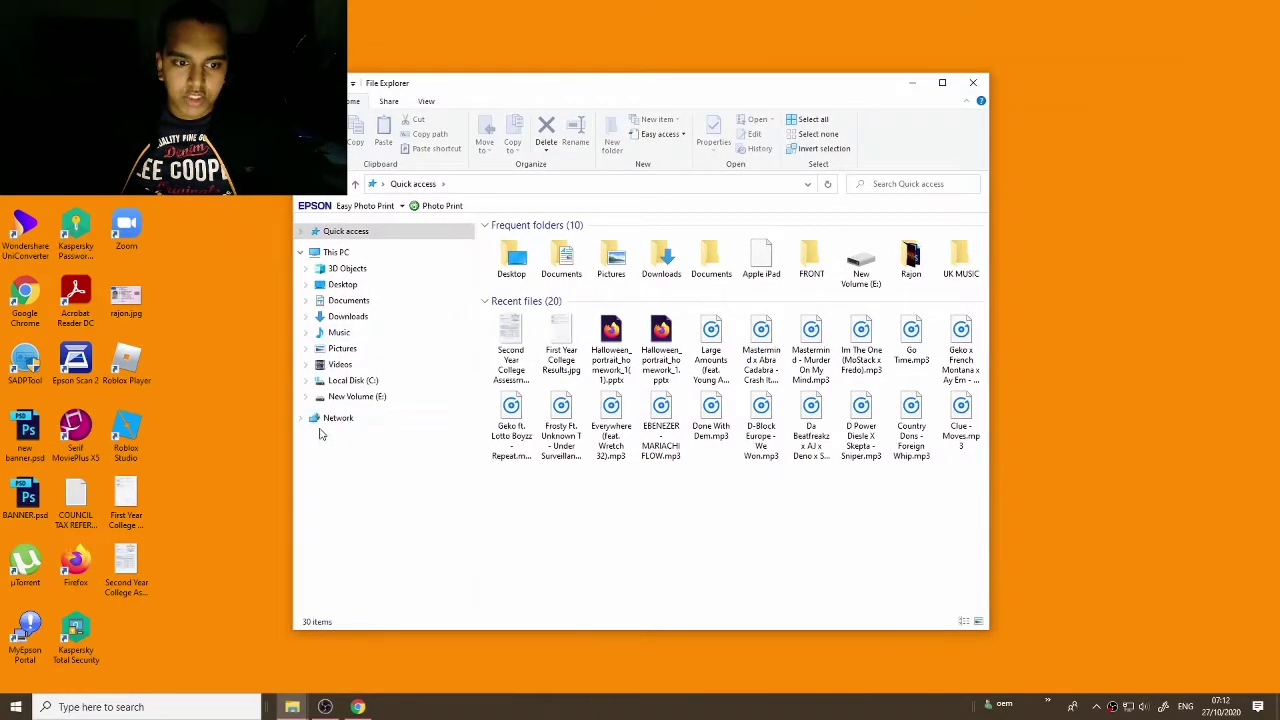
click(360, 316)
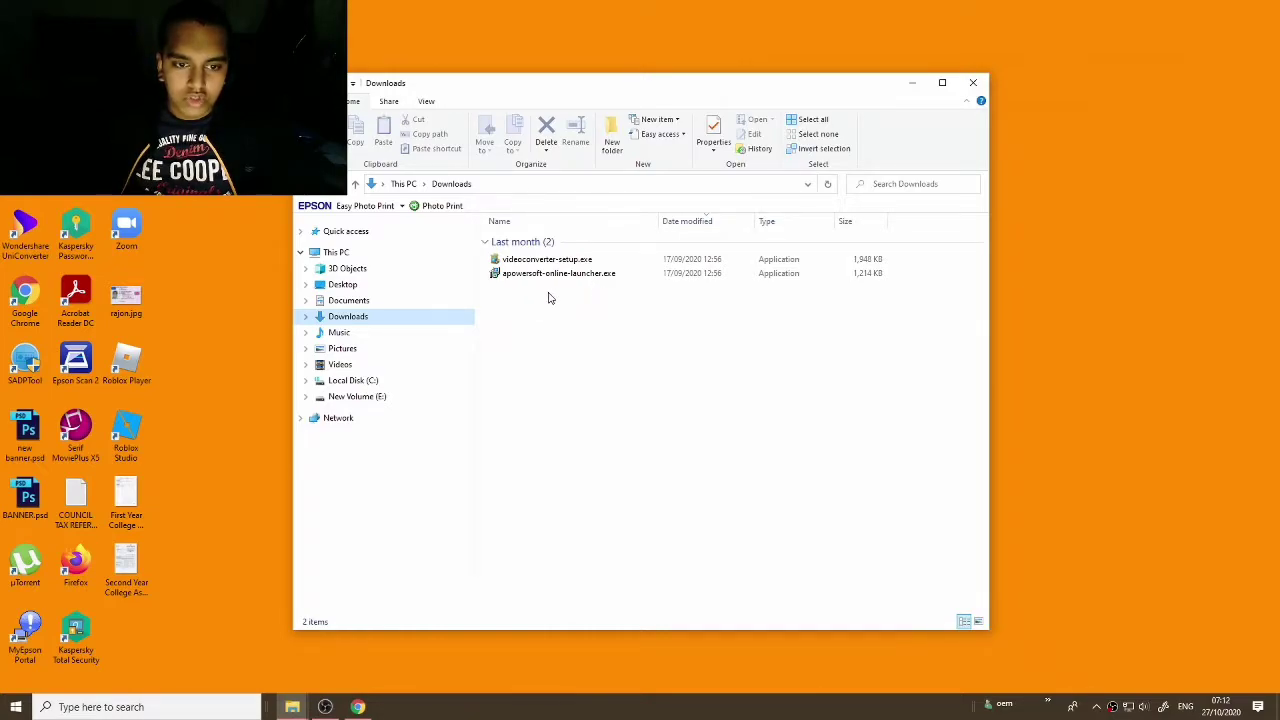
click(505, 290)
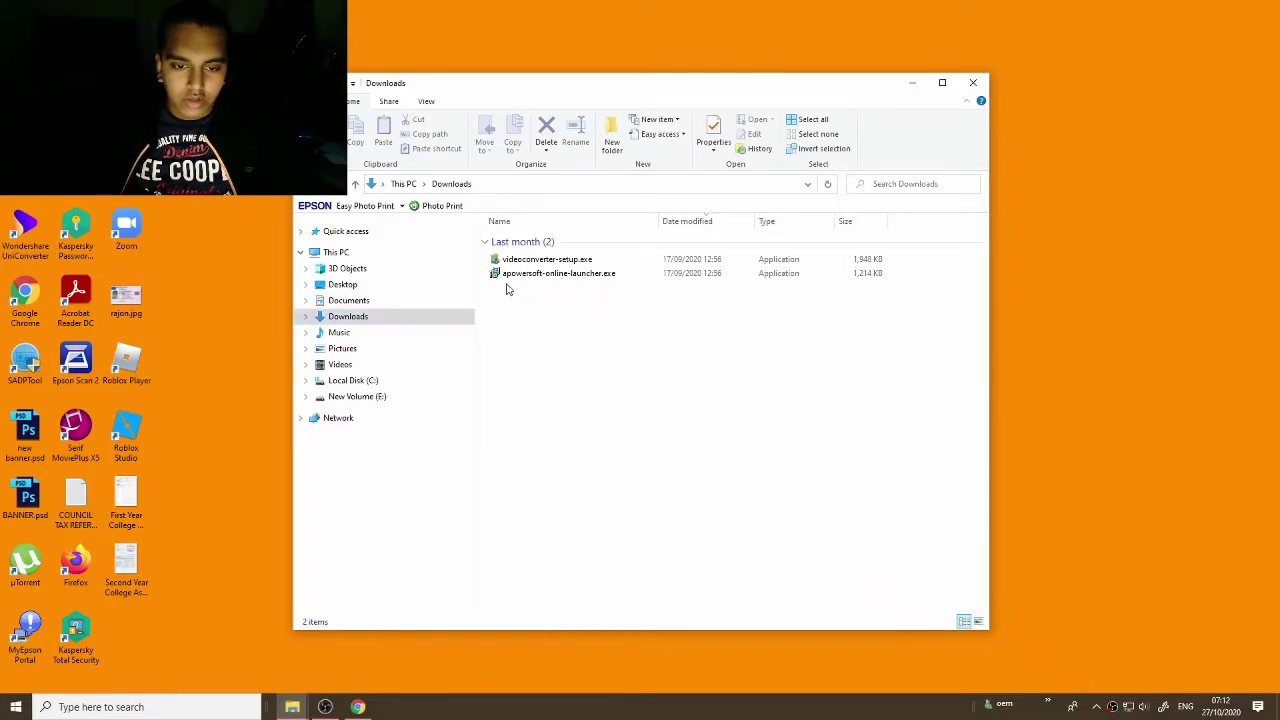
click(912, 82)
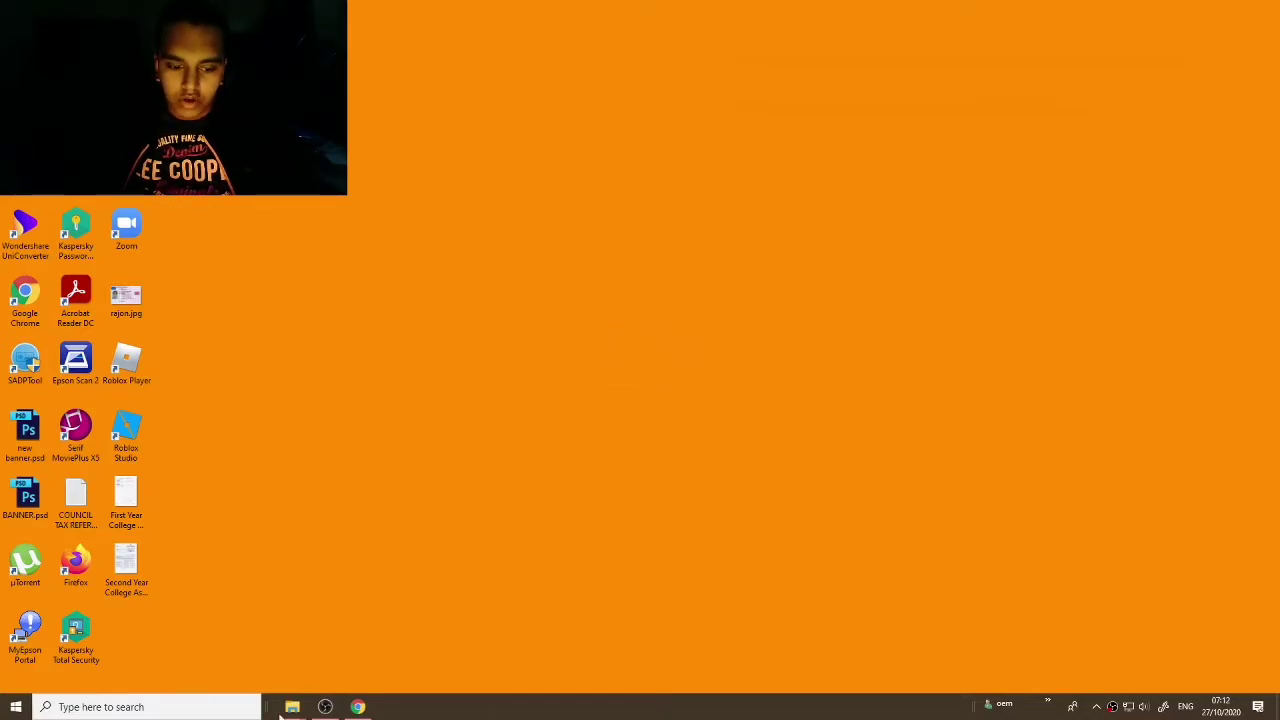
Download the free CD DVD Label Maker zip from the RonyaSoft page, then minimize Chrome.
click(358, 707)
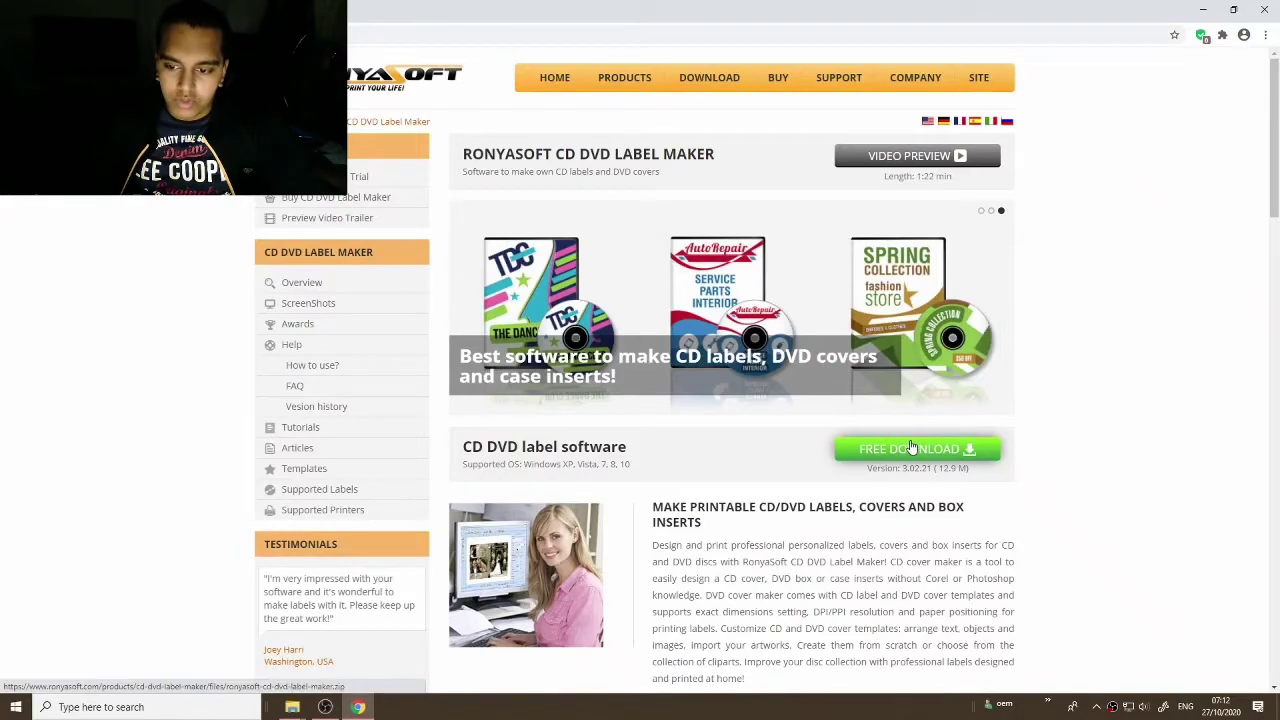
click(910, 448)
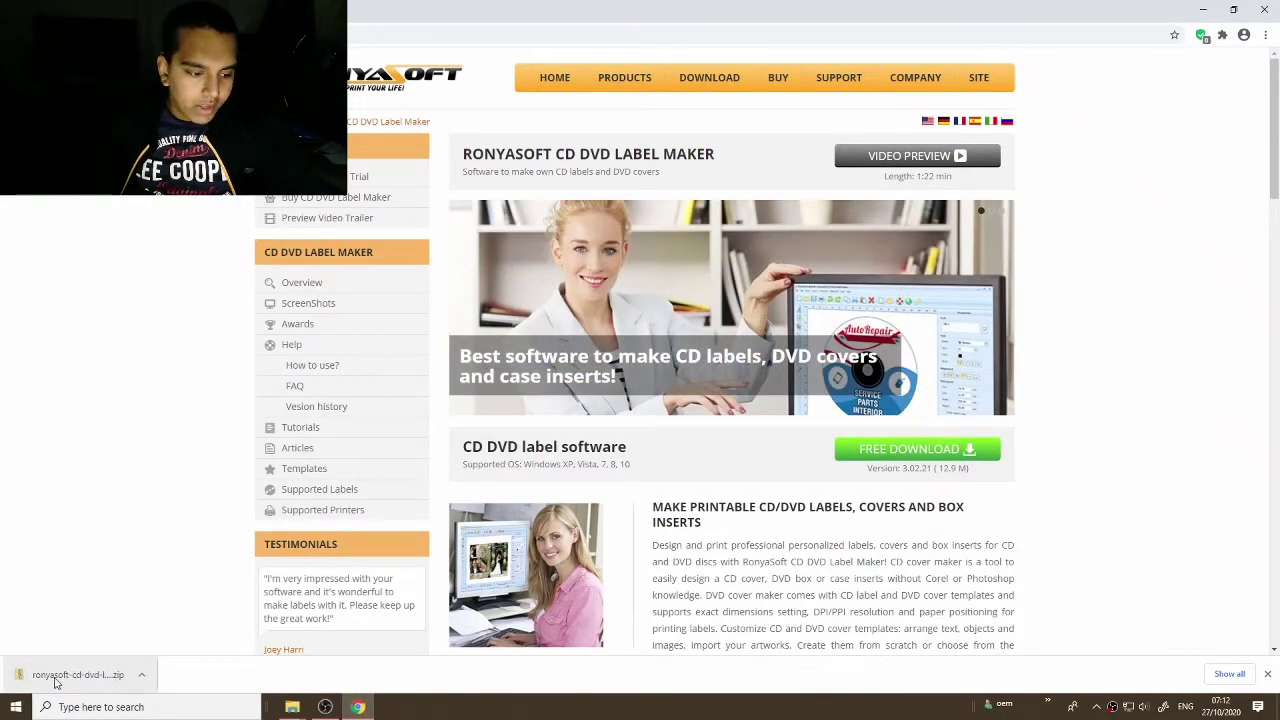
click(1203, 9)
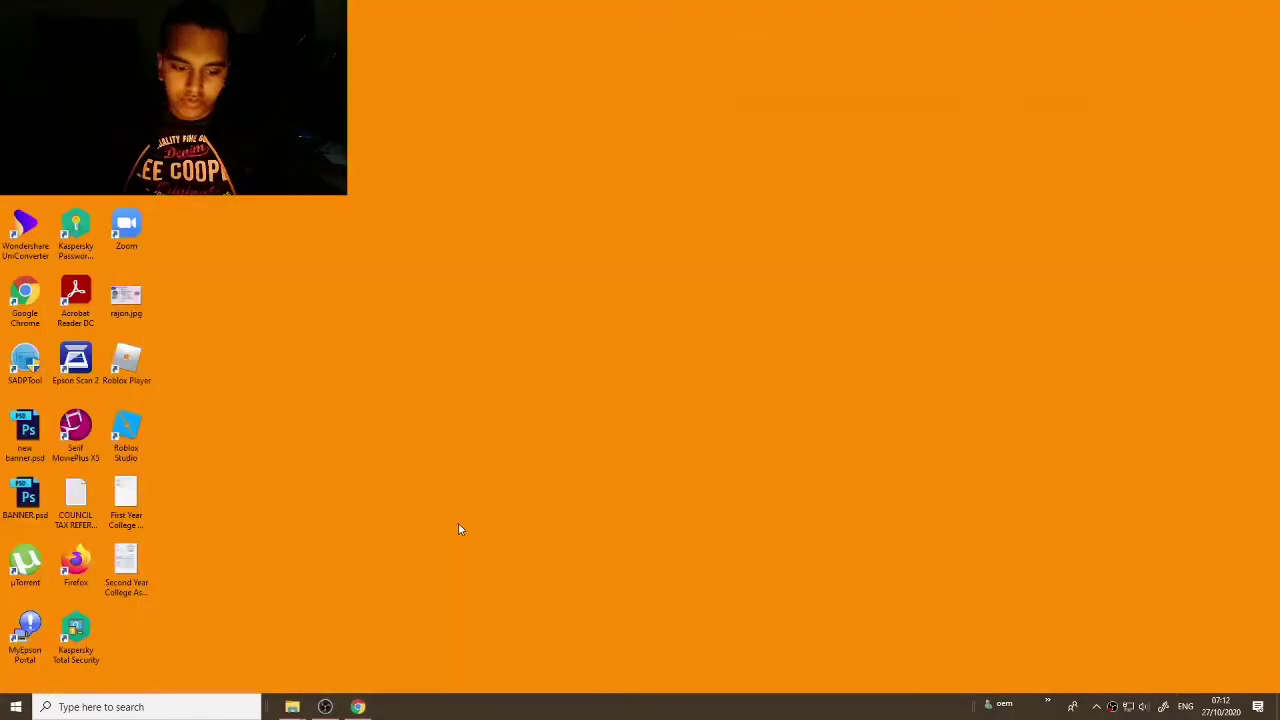
Open ronyasoft-cd-dvd-label-maker.zip in Downloads and start the Extract all wizard.
mouse_move(292, 706)
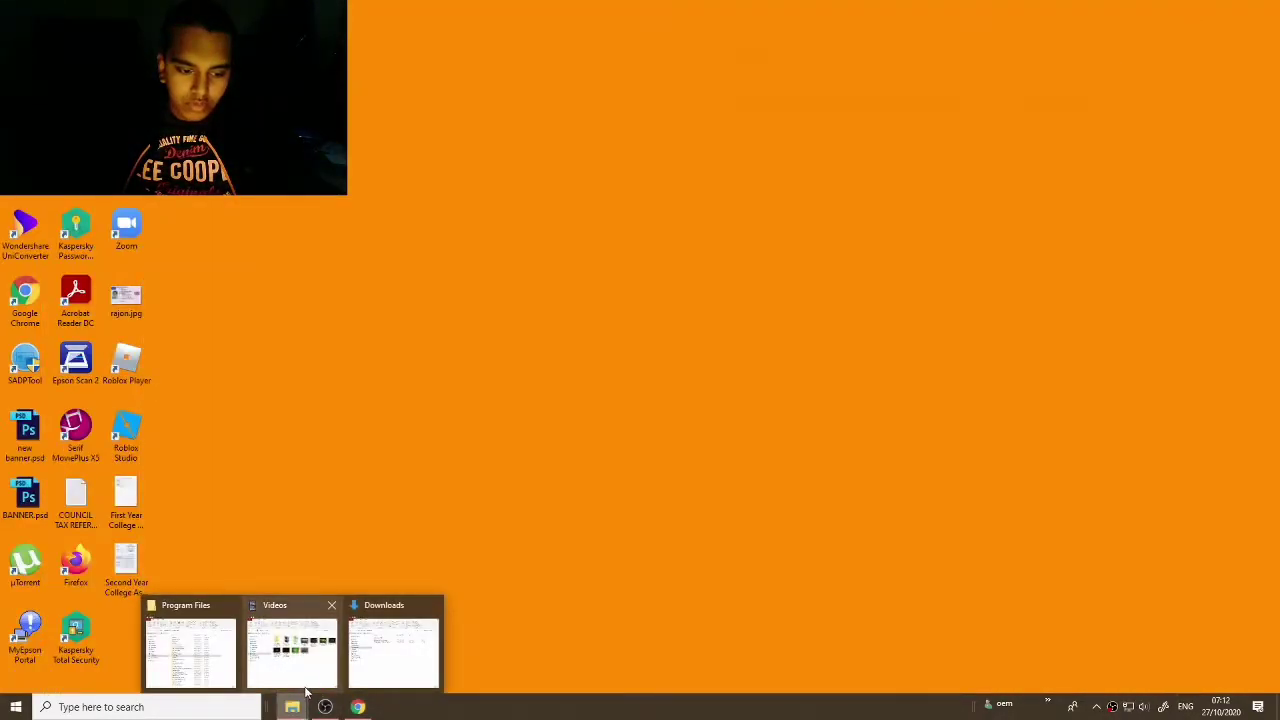
click(390, 662)
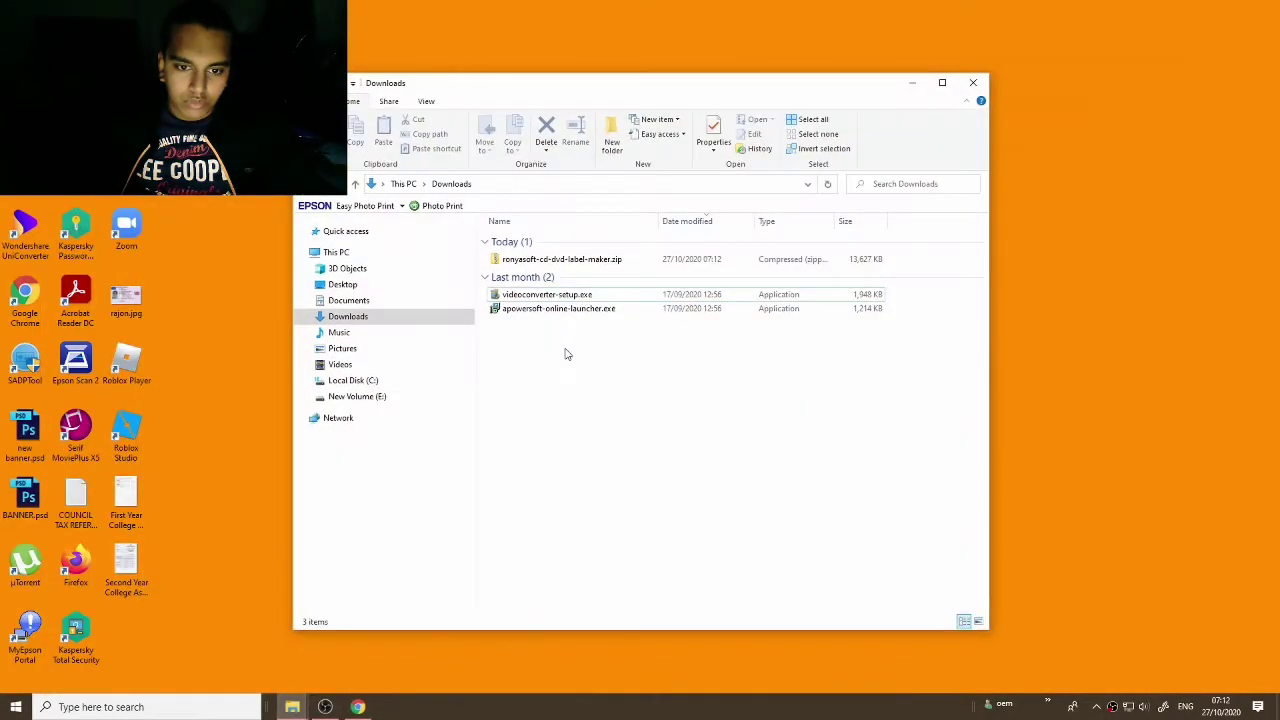
double_click(578, 262)
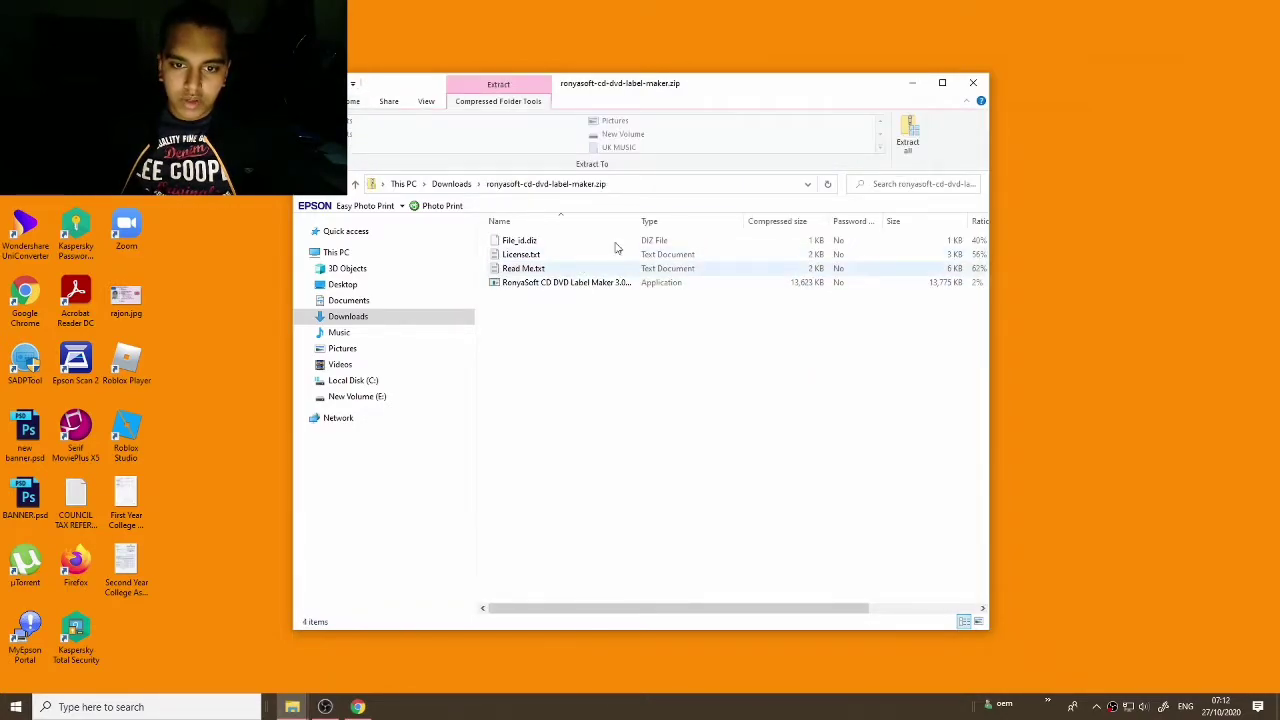
click(908, 135)
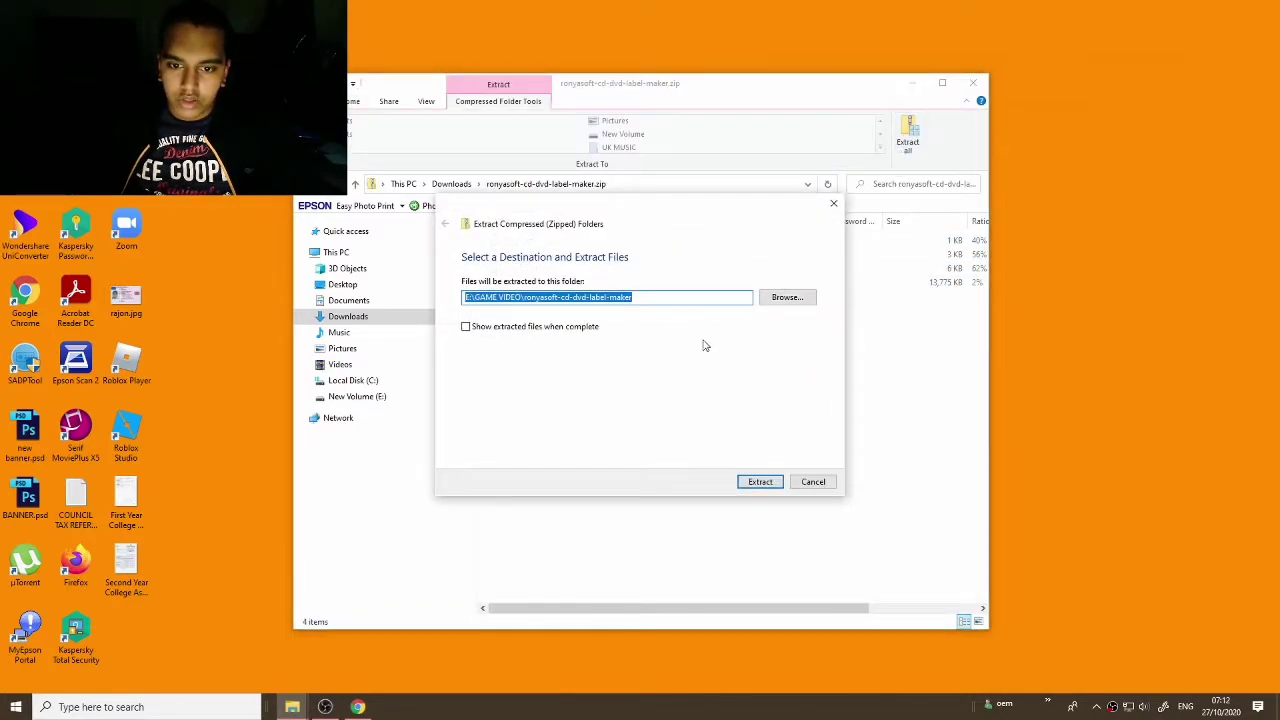
Browse for an extraction destination and tick 'Show extracted files when complete'.
click(776, 301)
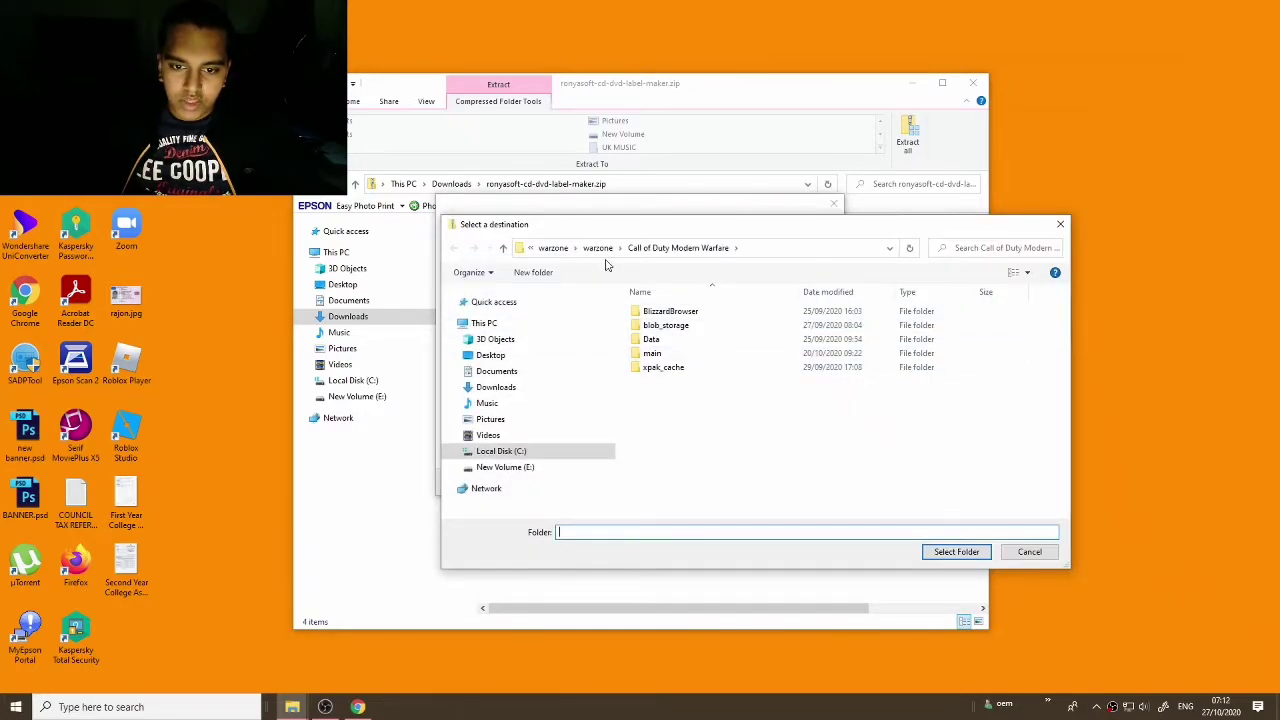
click(503, 387)
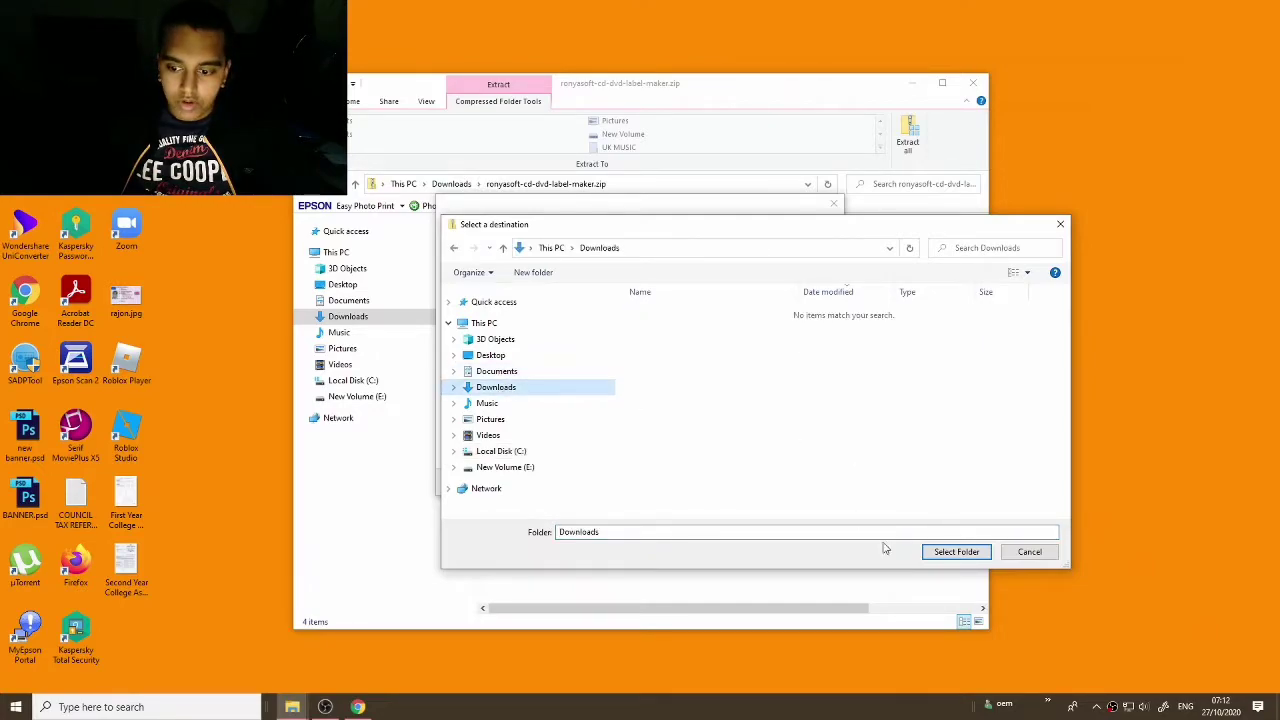
click(945, 552)
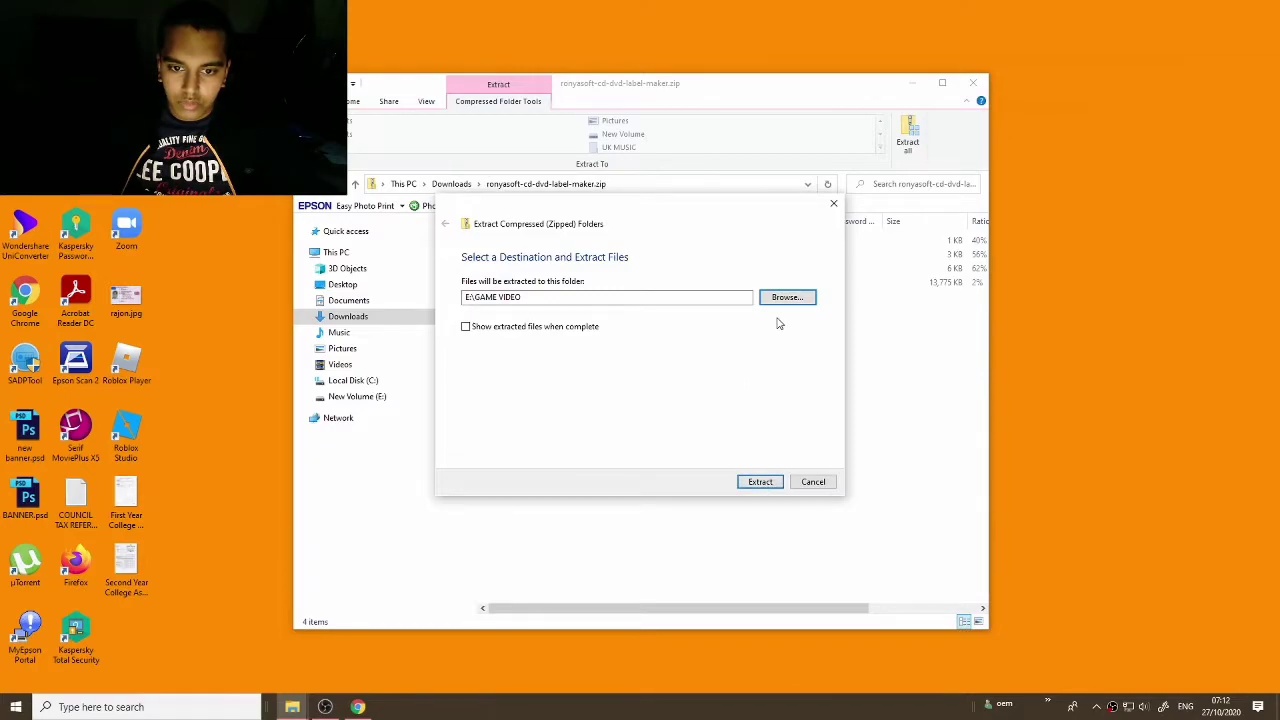
click(787, 299)
click(519, 393)
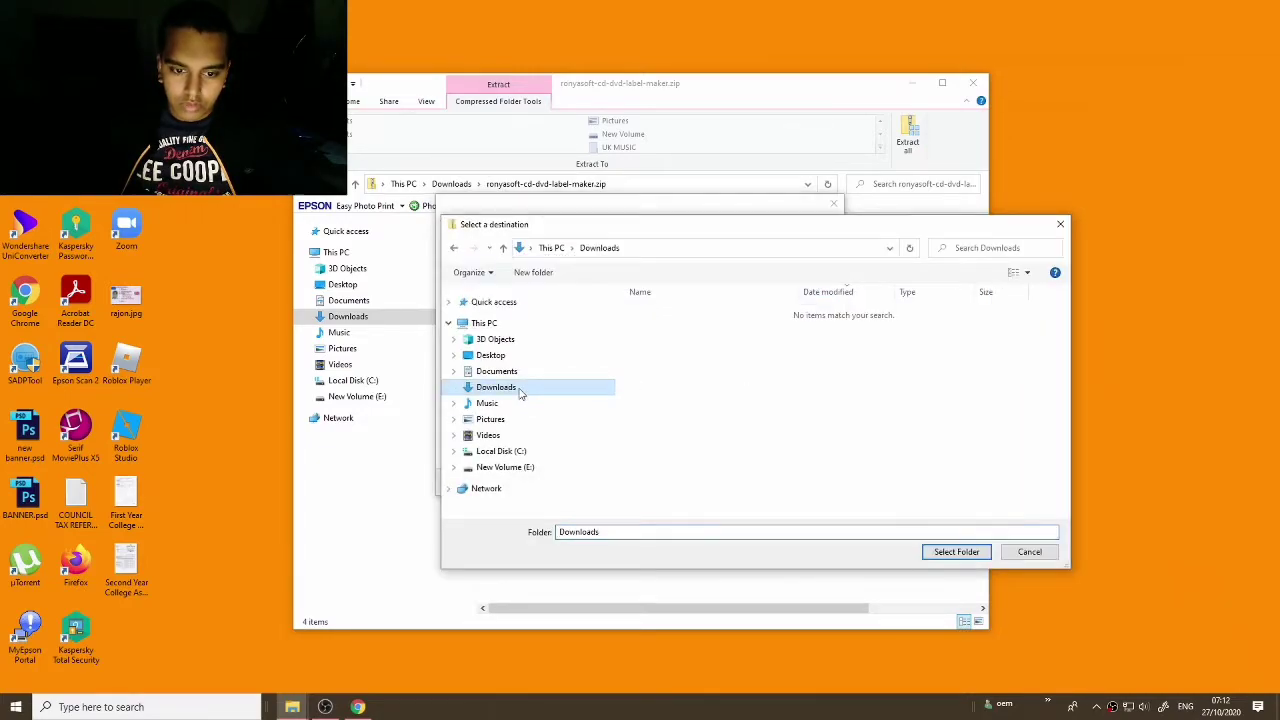
click(946, 552)
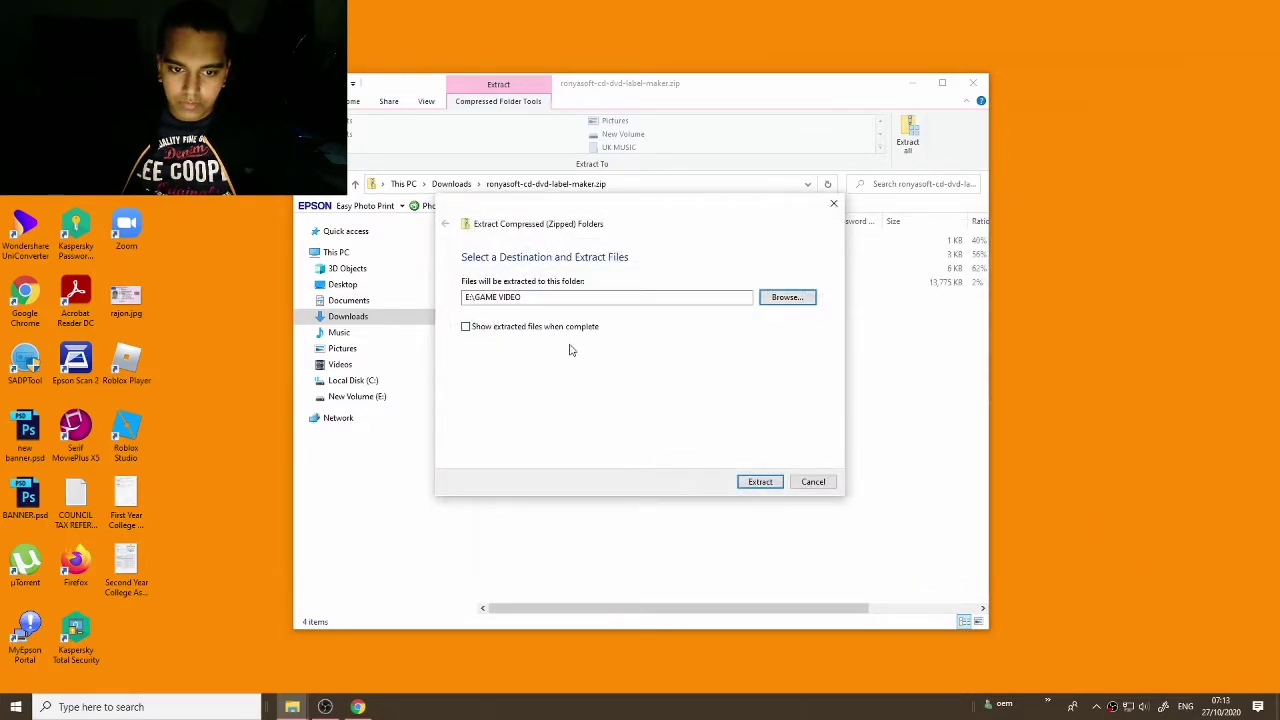
click(465, 327)
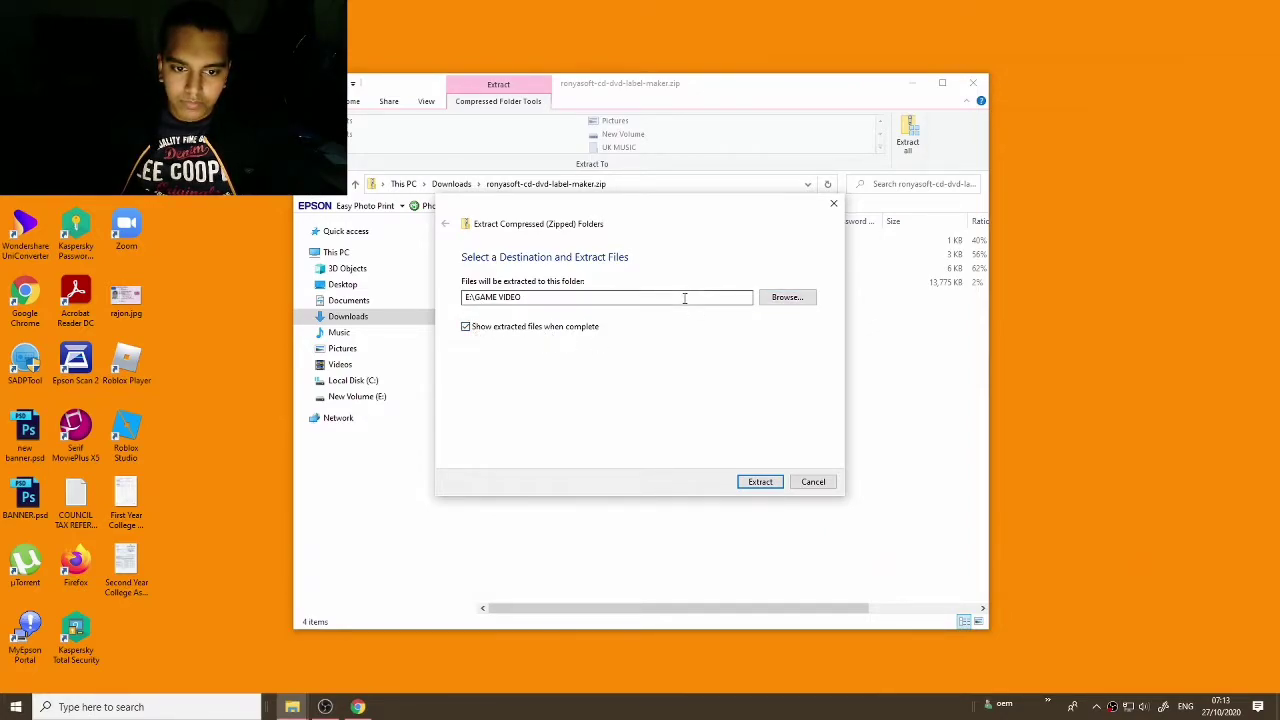
Return to the extraction wizard and confirm its destination folder as E:\GAME VIDEO.
click(403, 319)
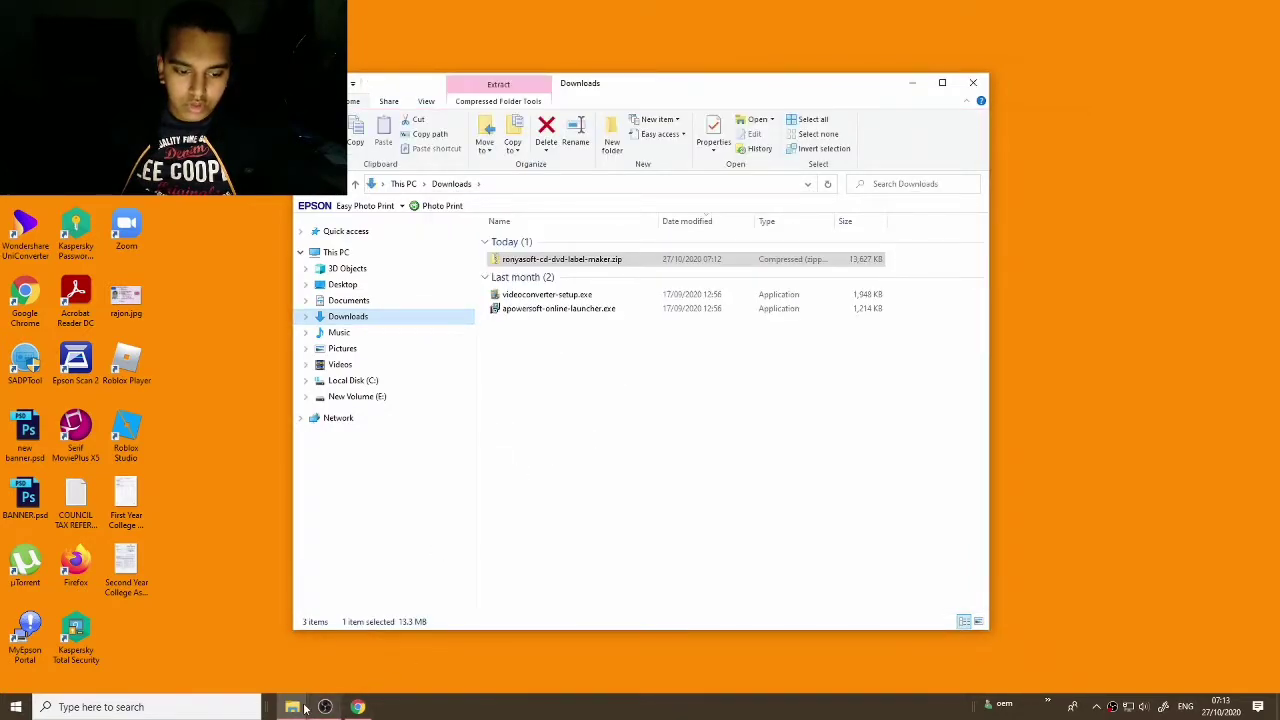
mouse_move(304, 707)
click(445, 645)
click(786, 298)
click(549, 394)
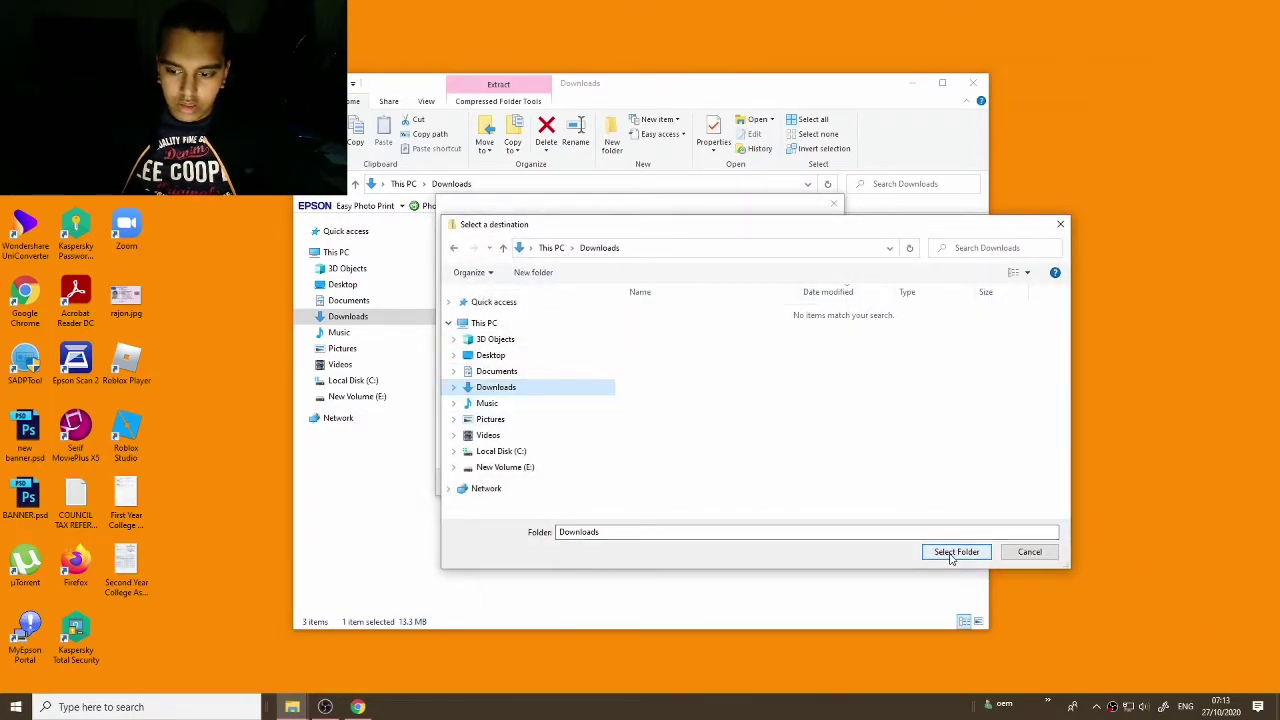
click(529, 372)
click(526, 388)
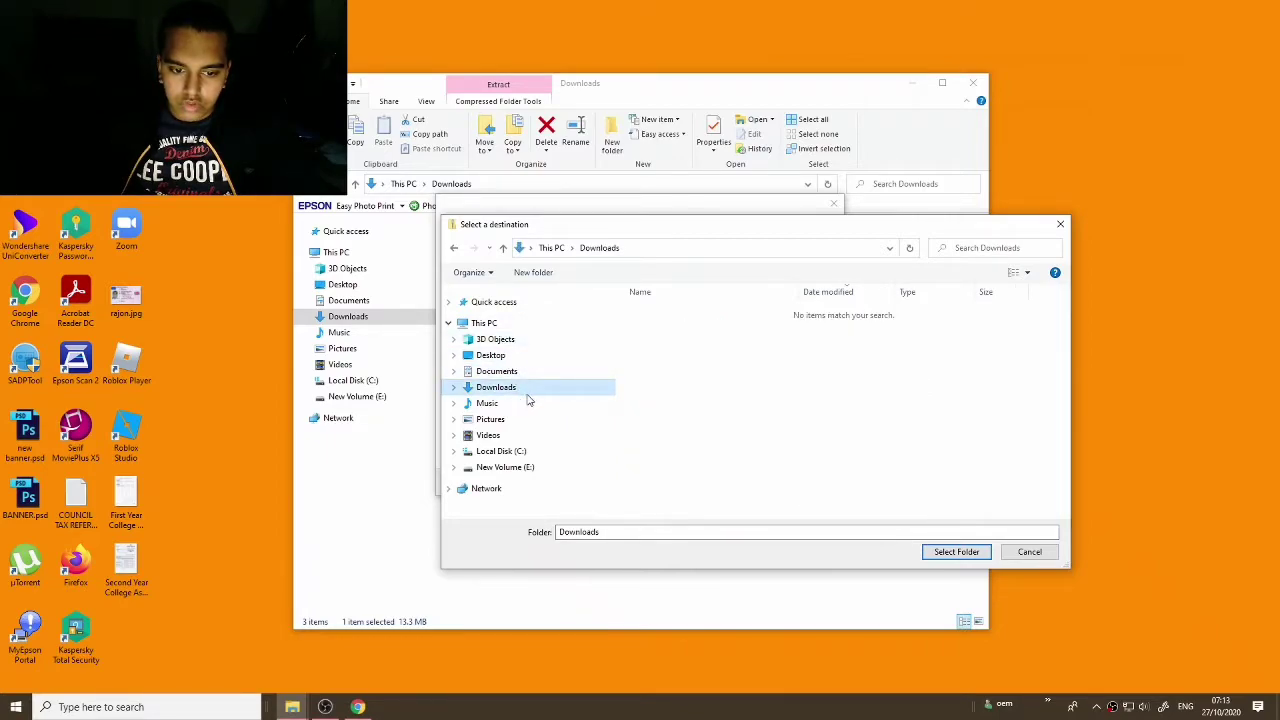
click(956, 552)
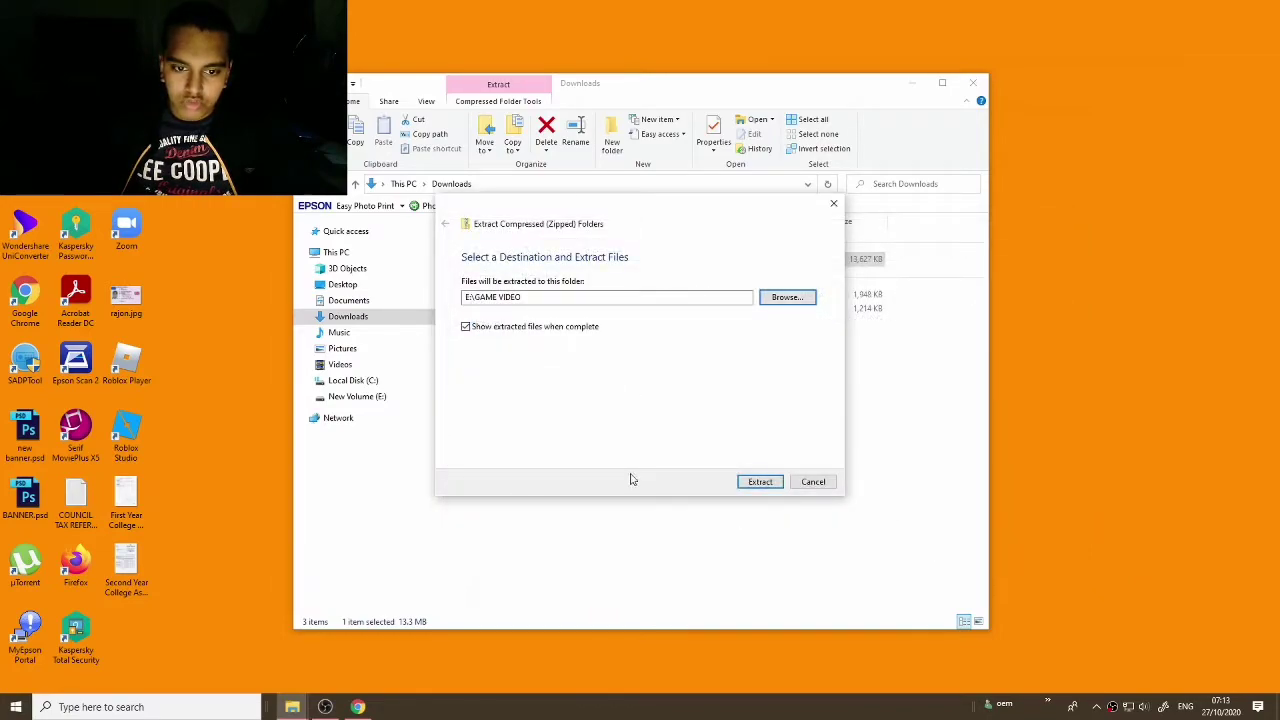
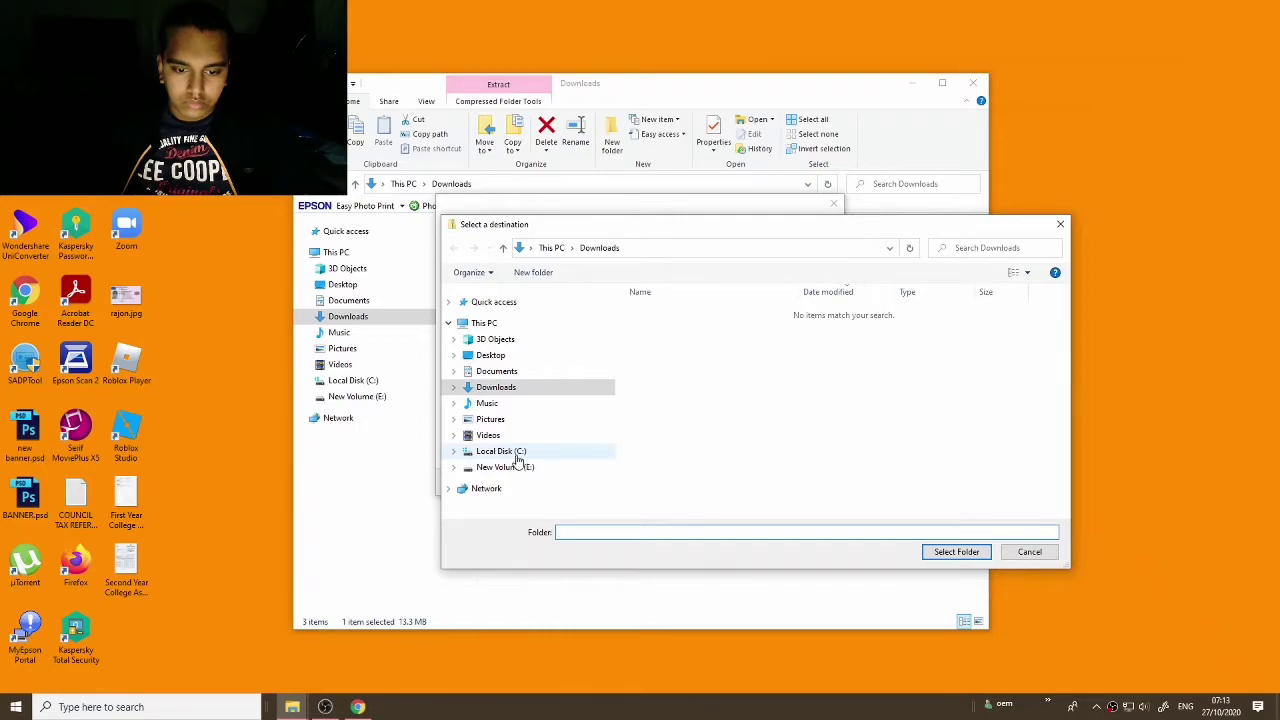
Try E:, Downloads and Desktop as extraction destinations, then select the folder.
click(505, 467)
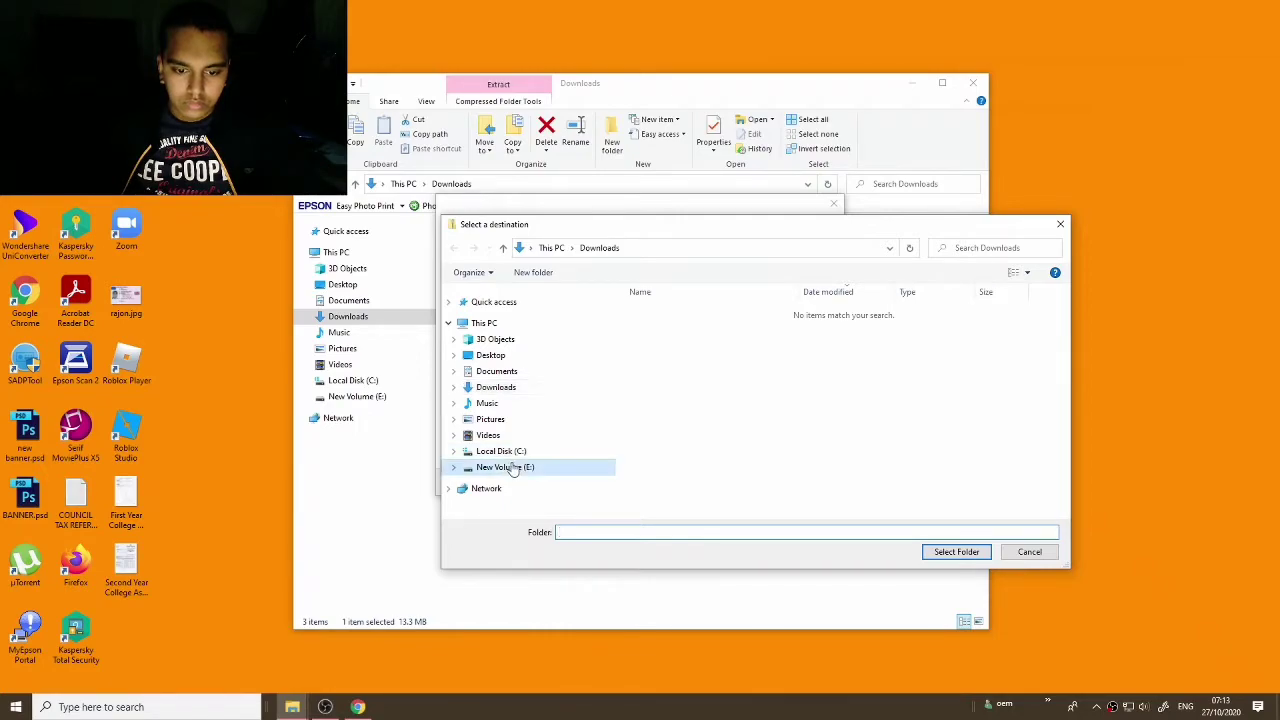
click(502, 390)
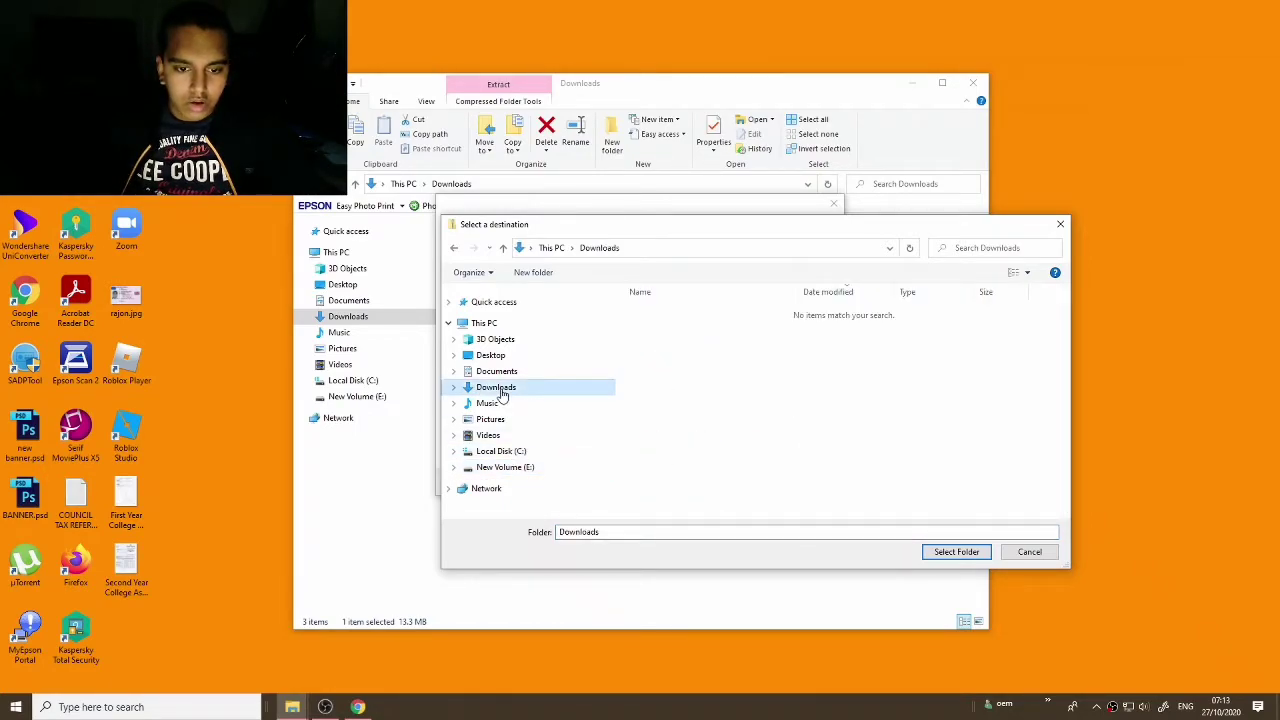
click(505, 357)
click(507, 390)
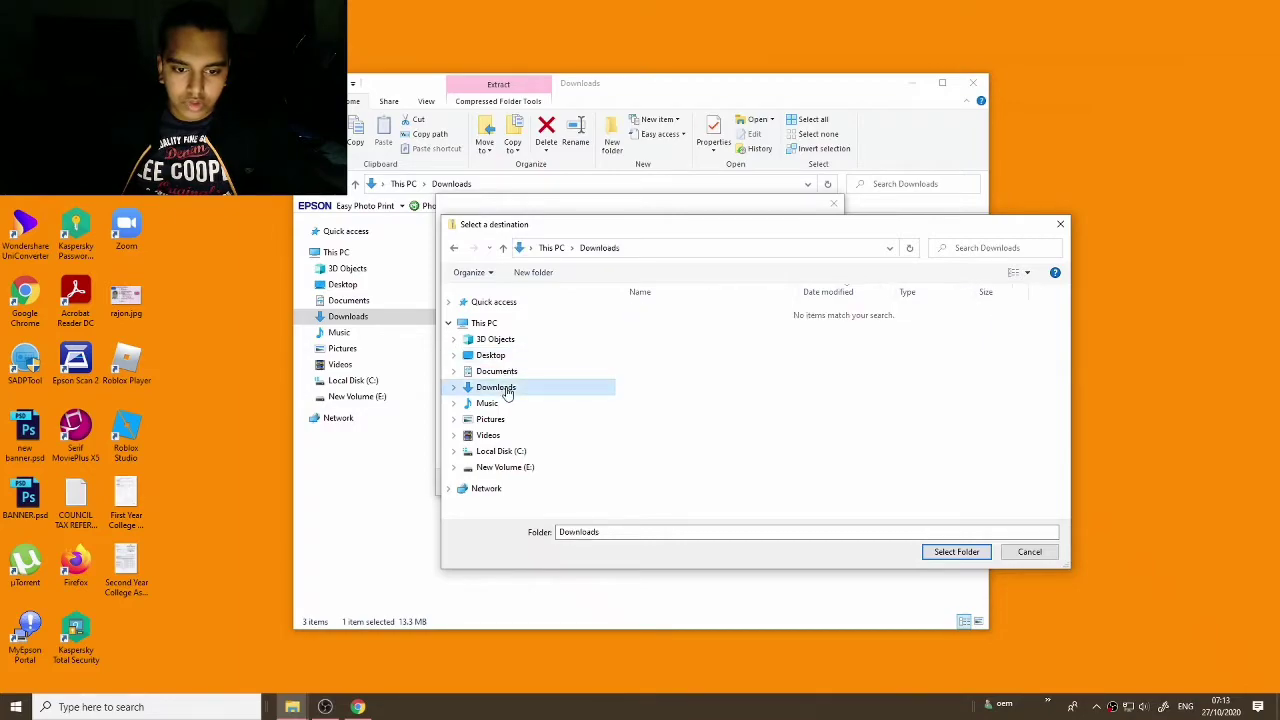
click(956, 552)
Change the destination path to E:\Program Files, then close the Extract dialog without extracting.
click(562, 298)
drag(562, 298, 475, 316)
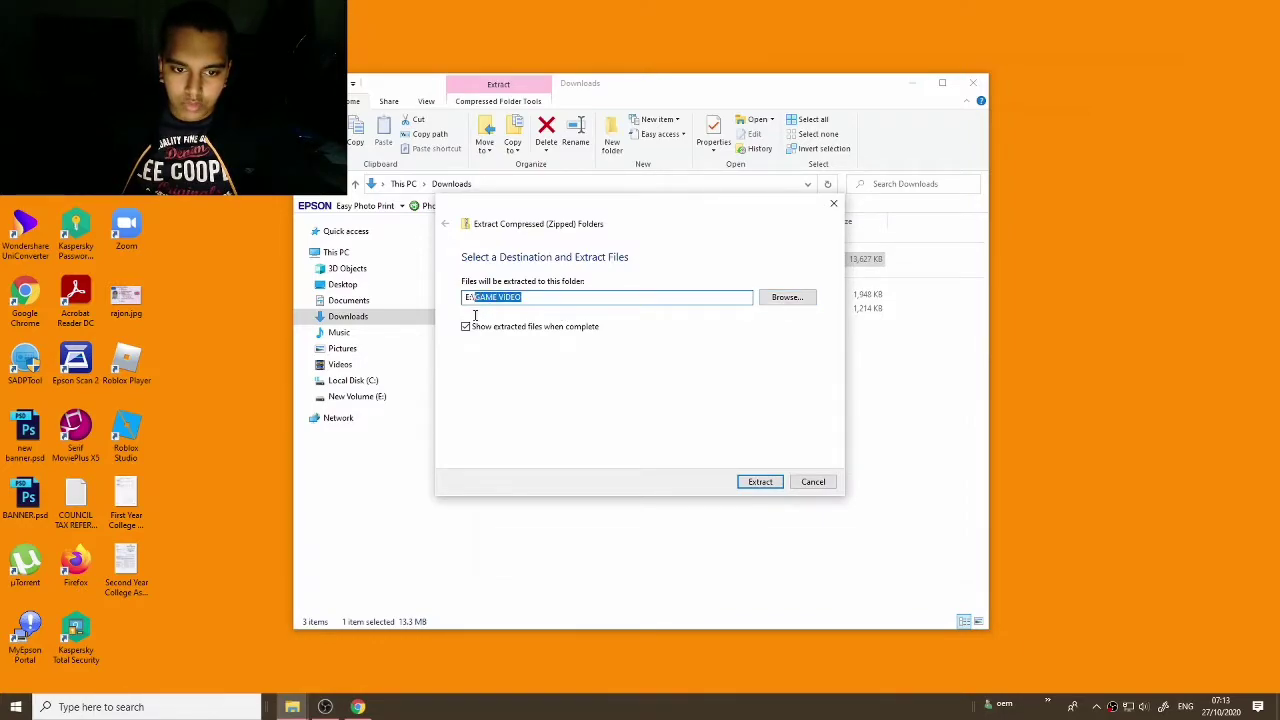
key(BackSpace)
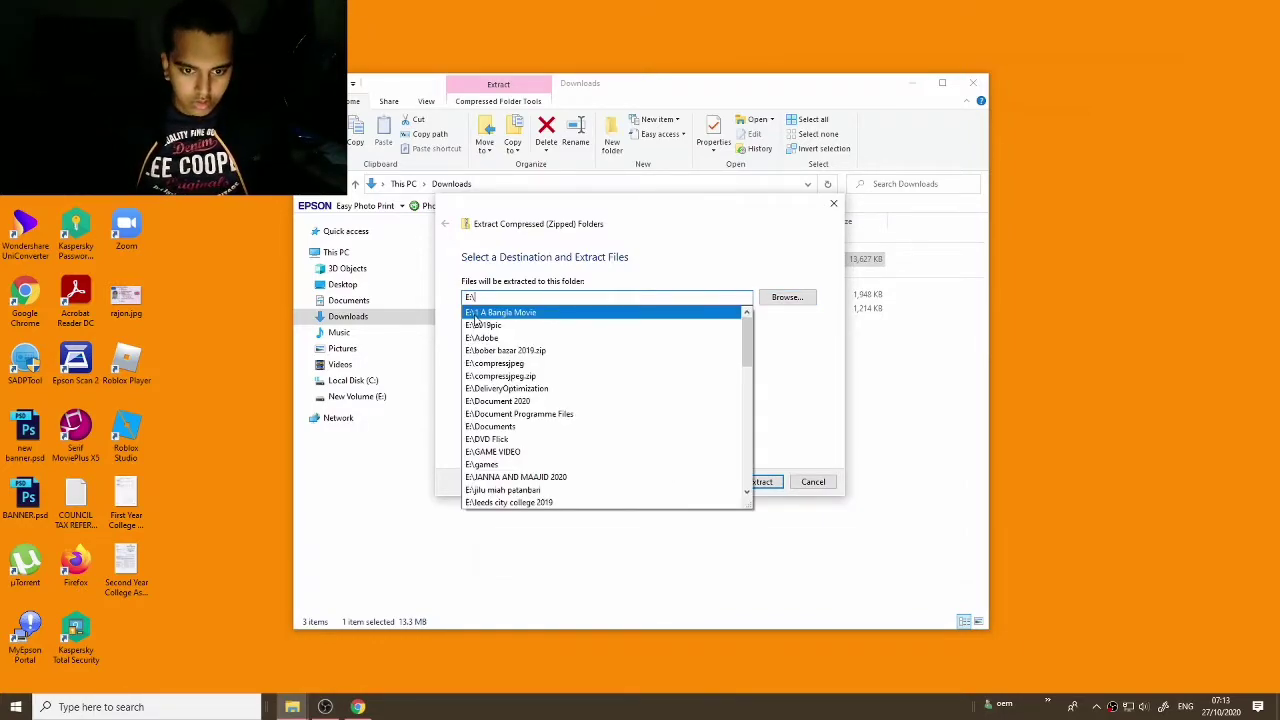
text(D)
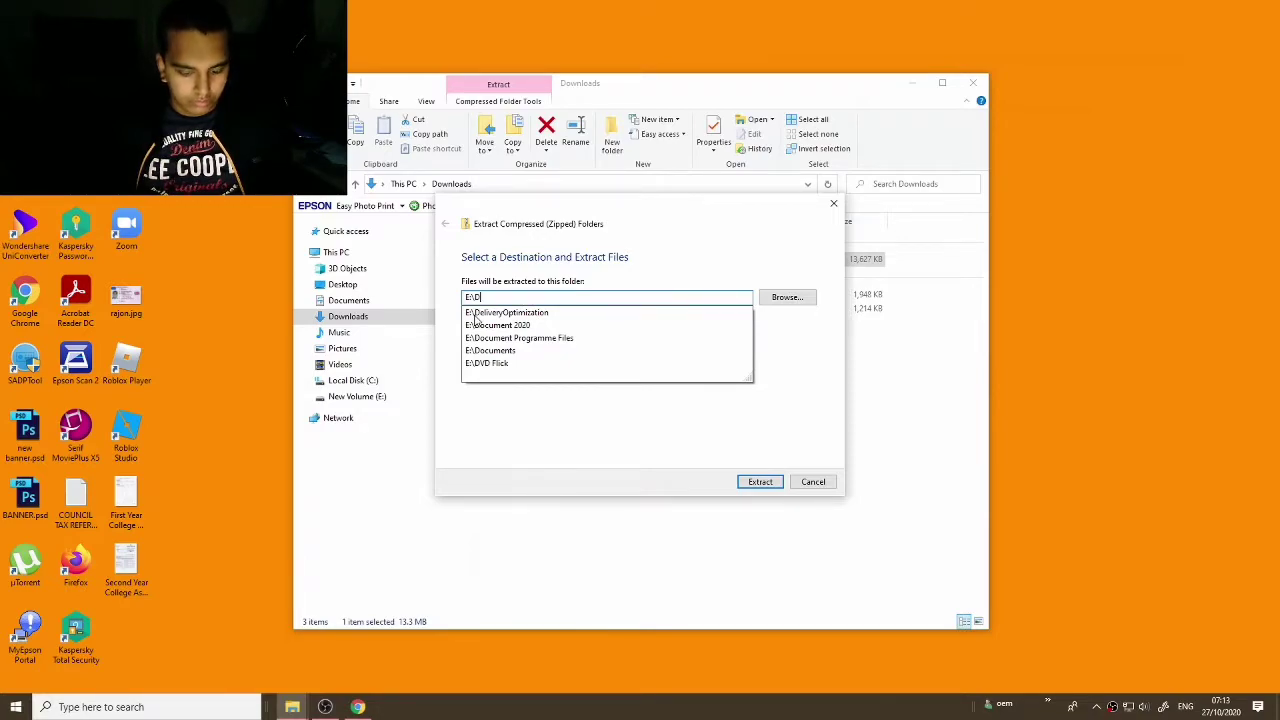
text(ownlo)
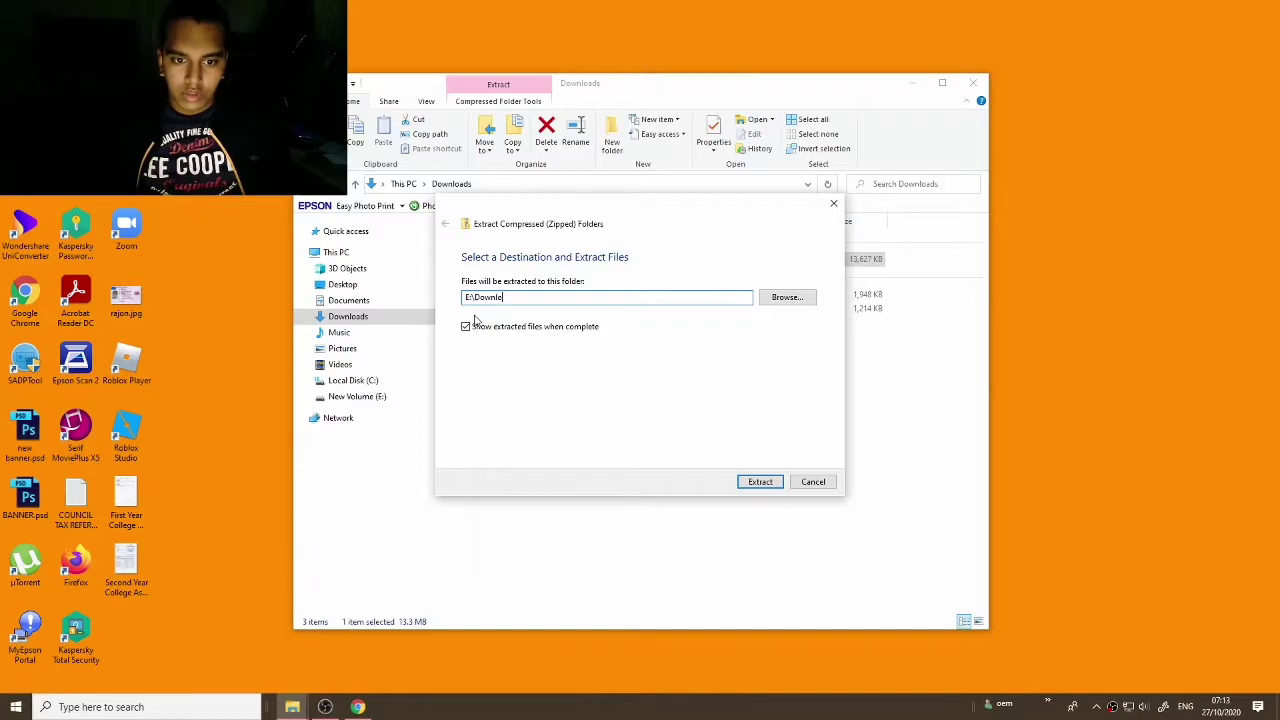
key(BackSpace)
key(BackSpace)
key(BackSpace)
key(BackSpace)
key(BackSpace)
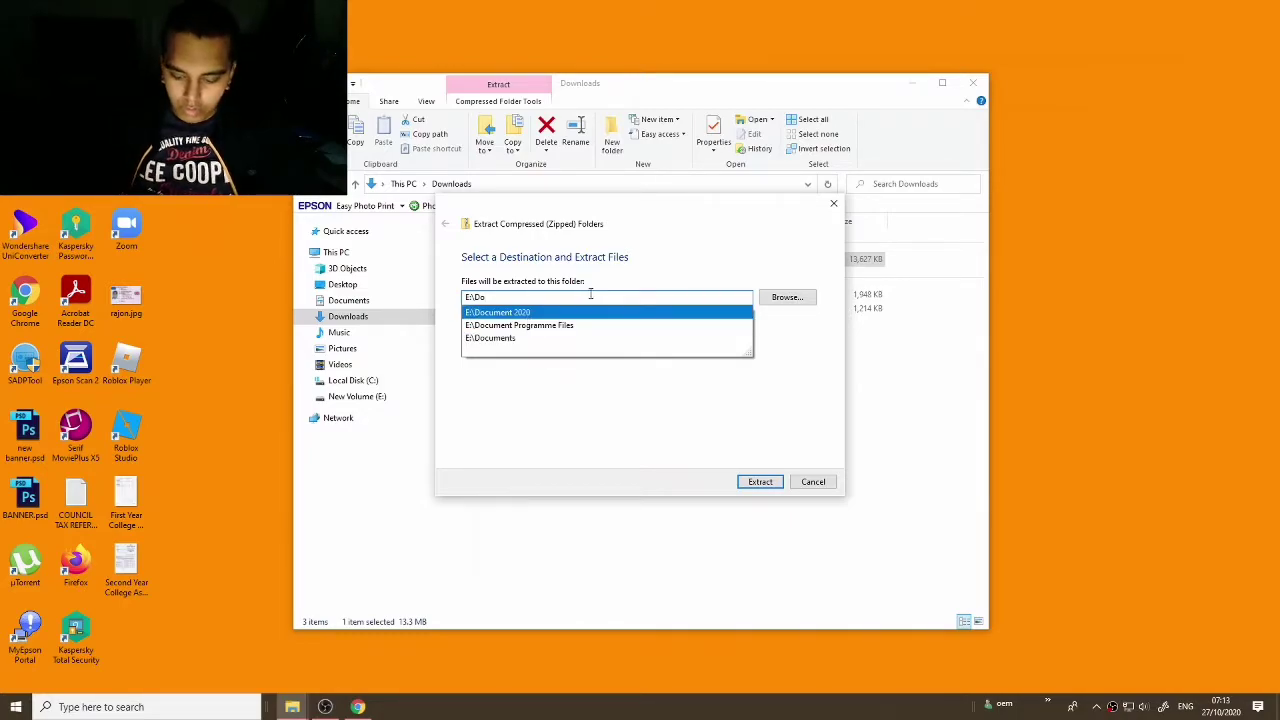
key(BackSpace)
key(BackSpace)
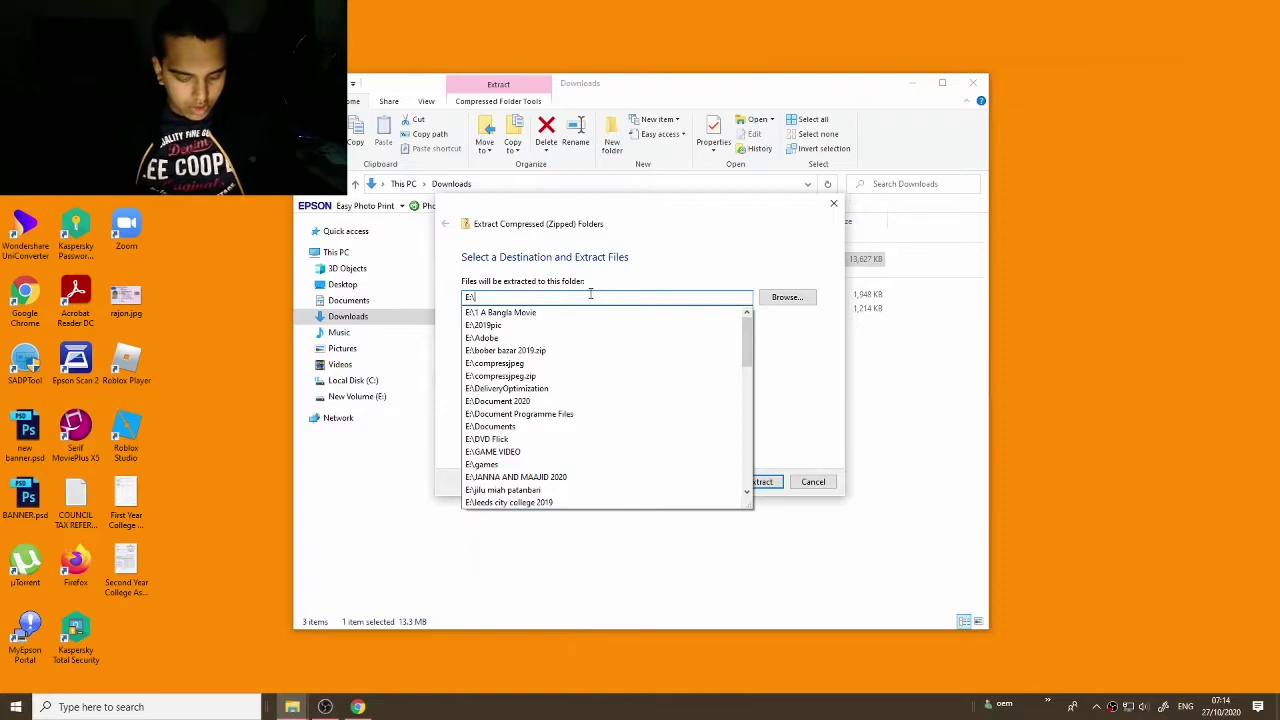
text(P)
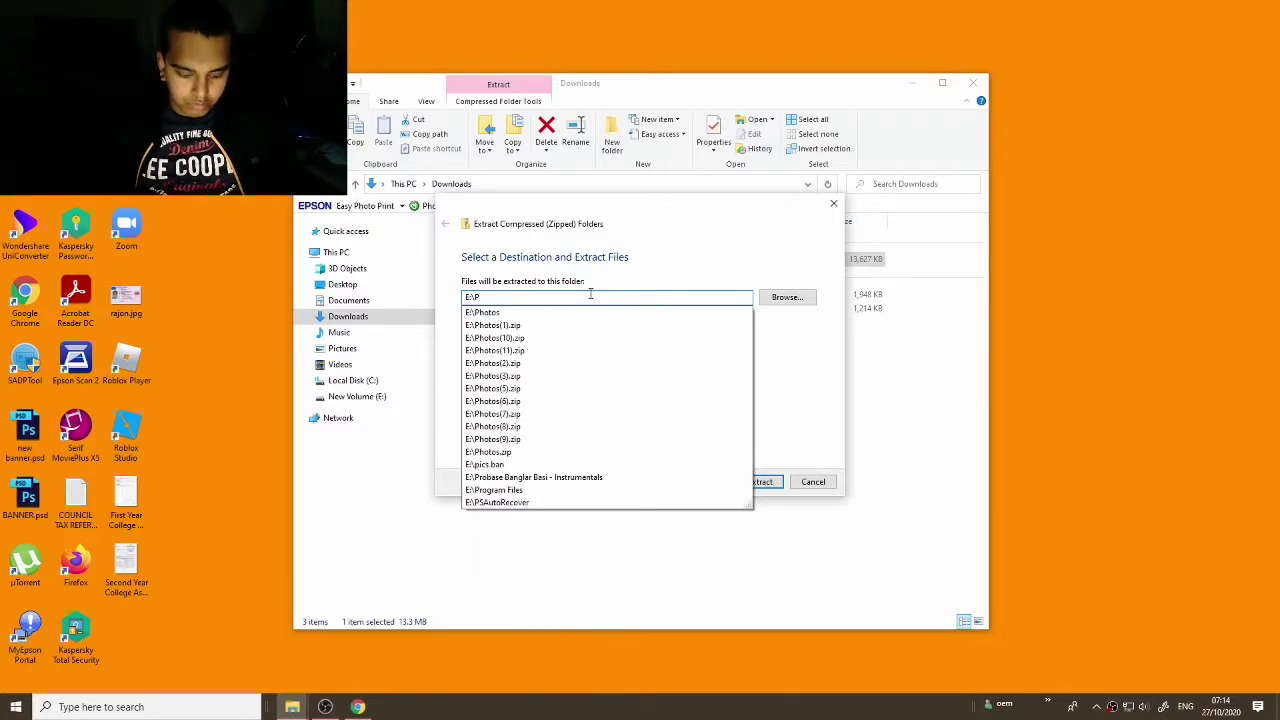
text(rog)
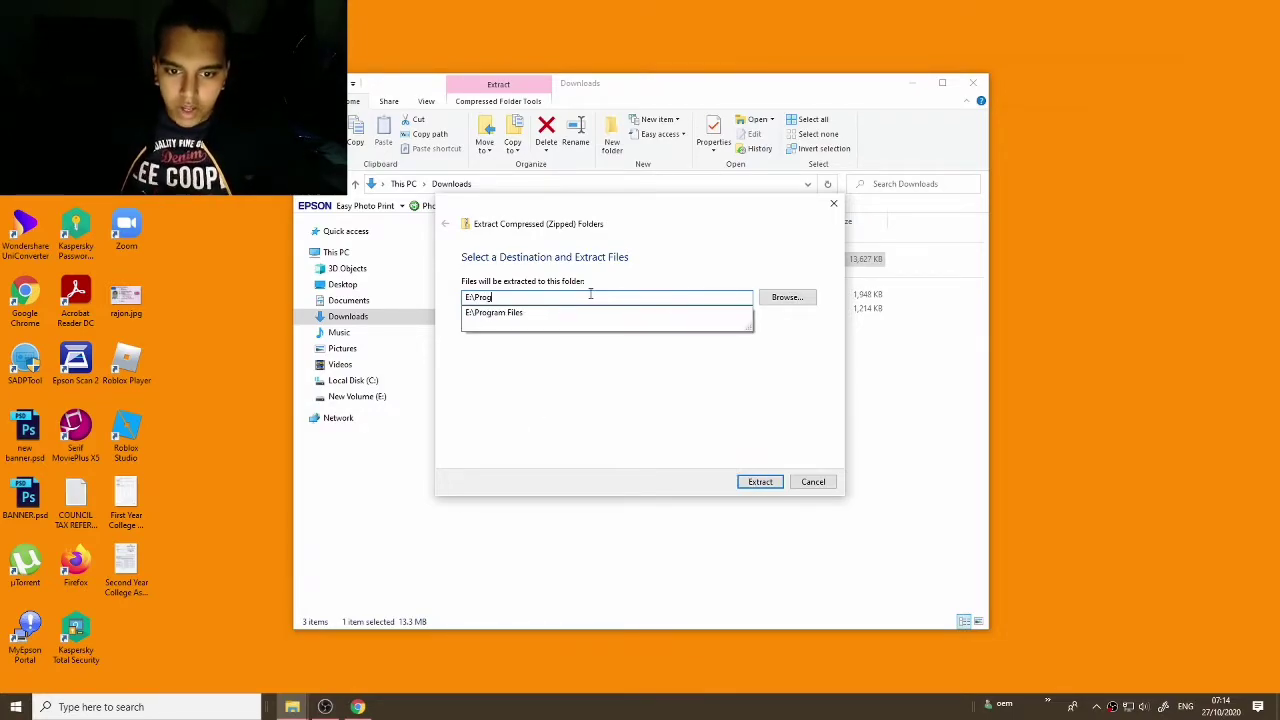
click(592, 314)
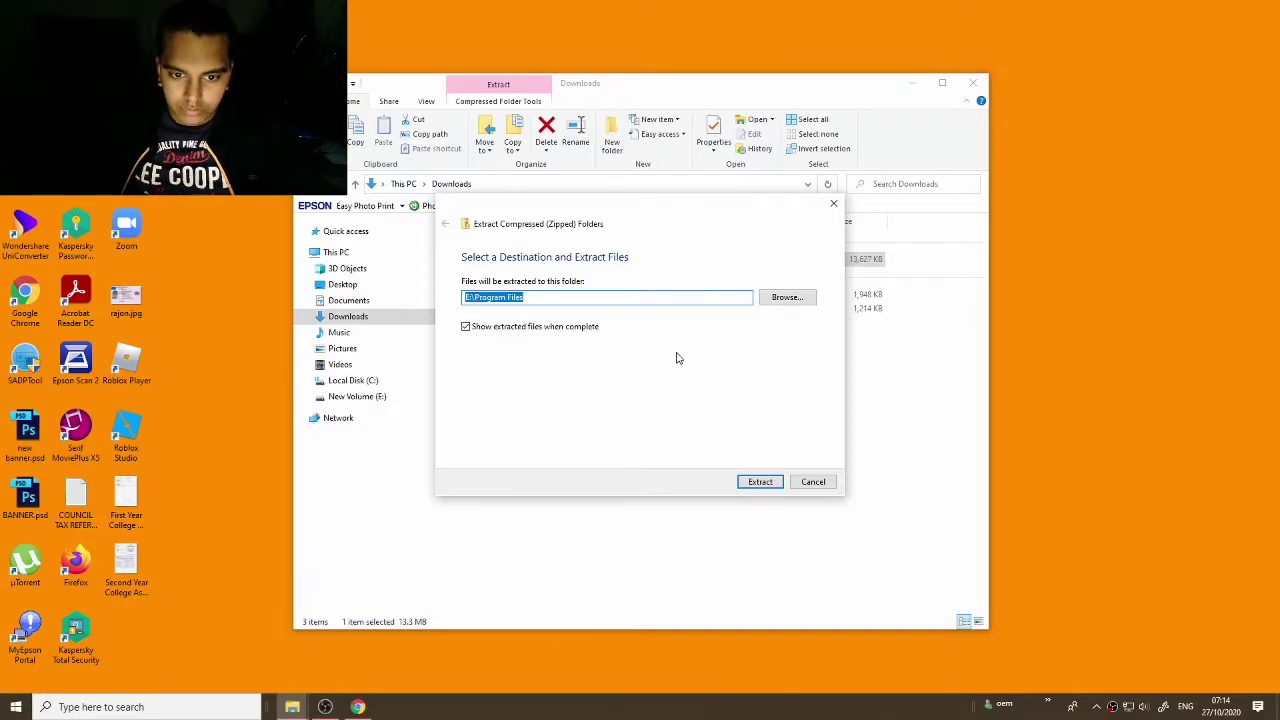
click(833, 205)
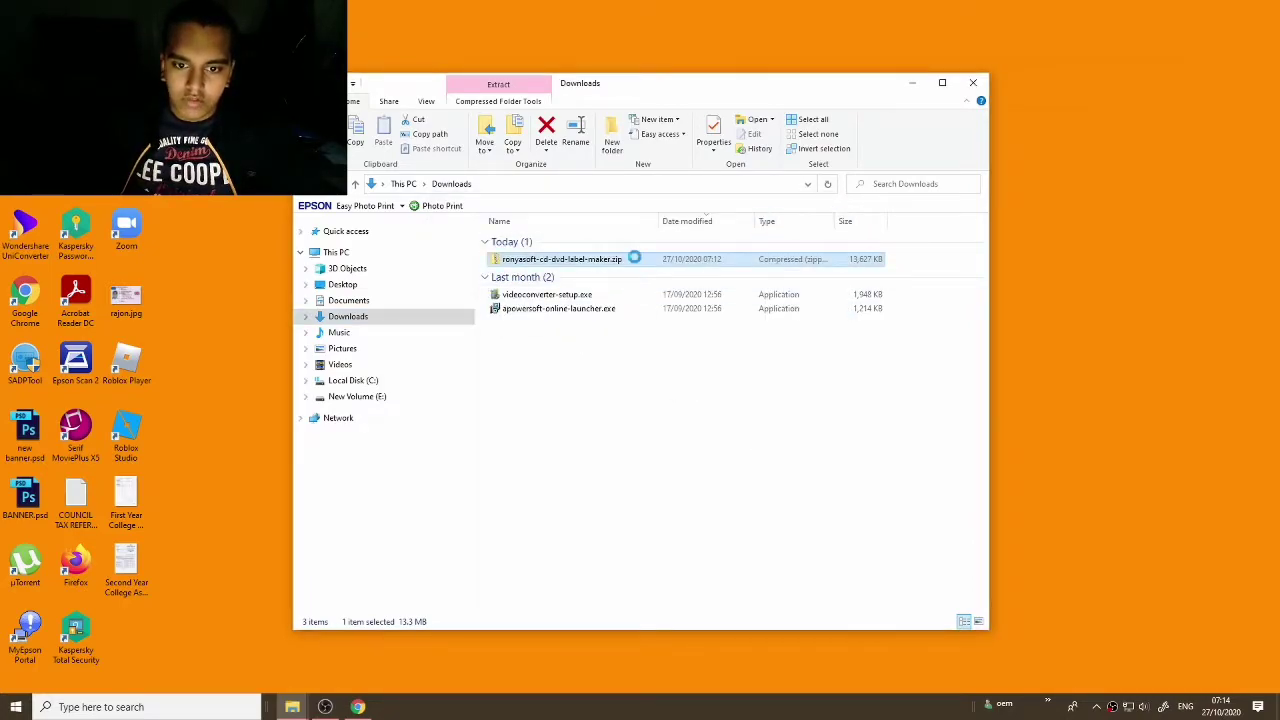
Extract all files from the zip and select the new ronyasoft-cd-dvd-label-maker folder in Downloads.
click(907, 138)
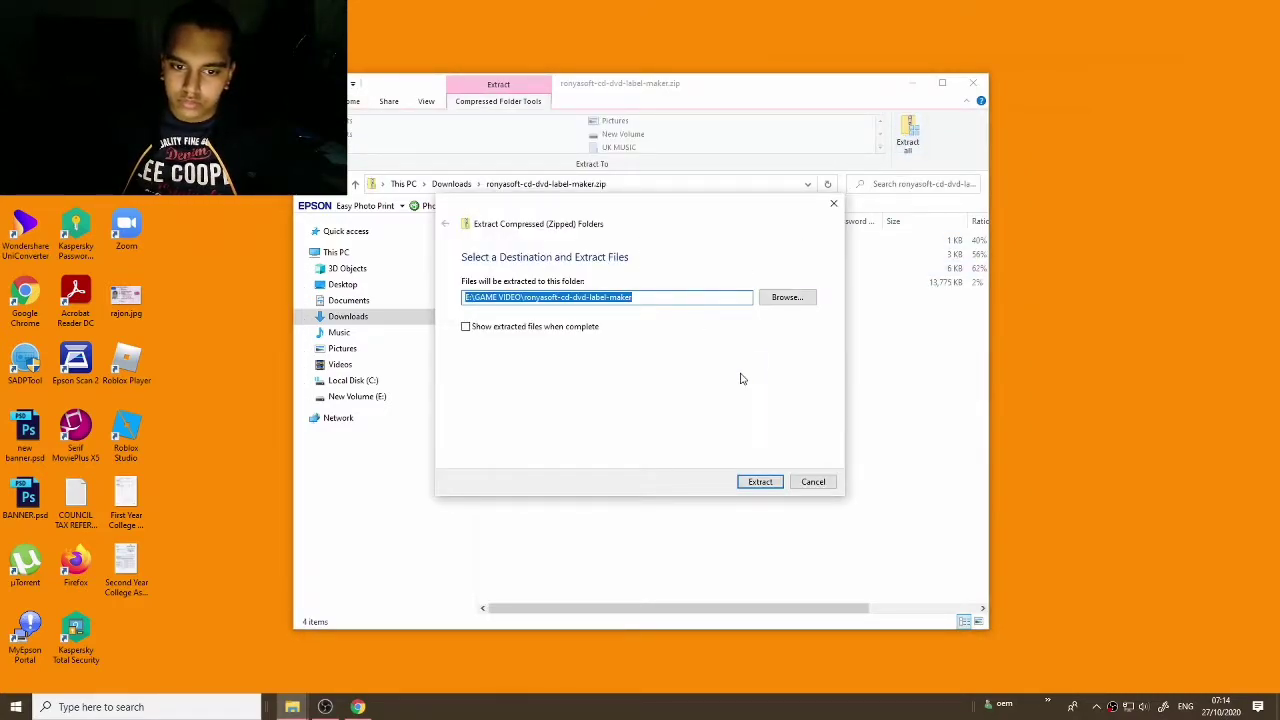
click(759, 483)
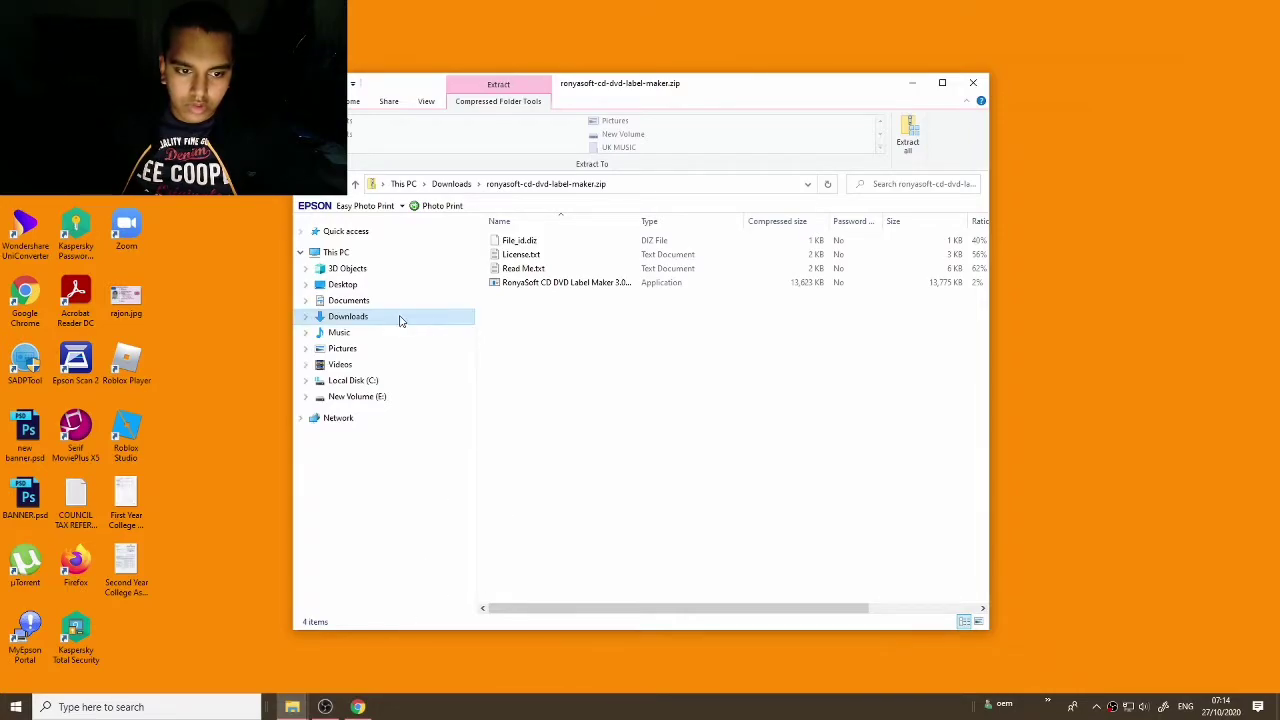
click(350, 254)
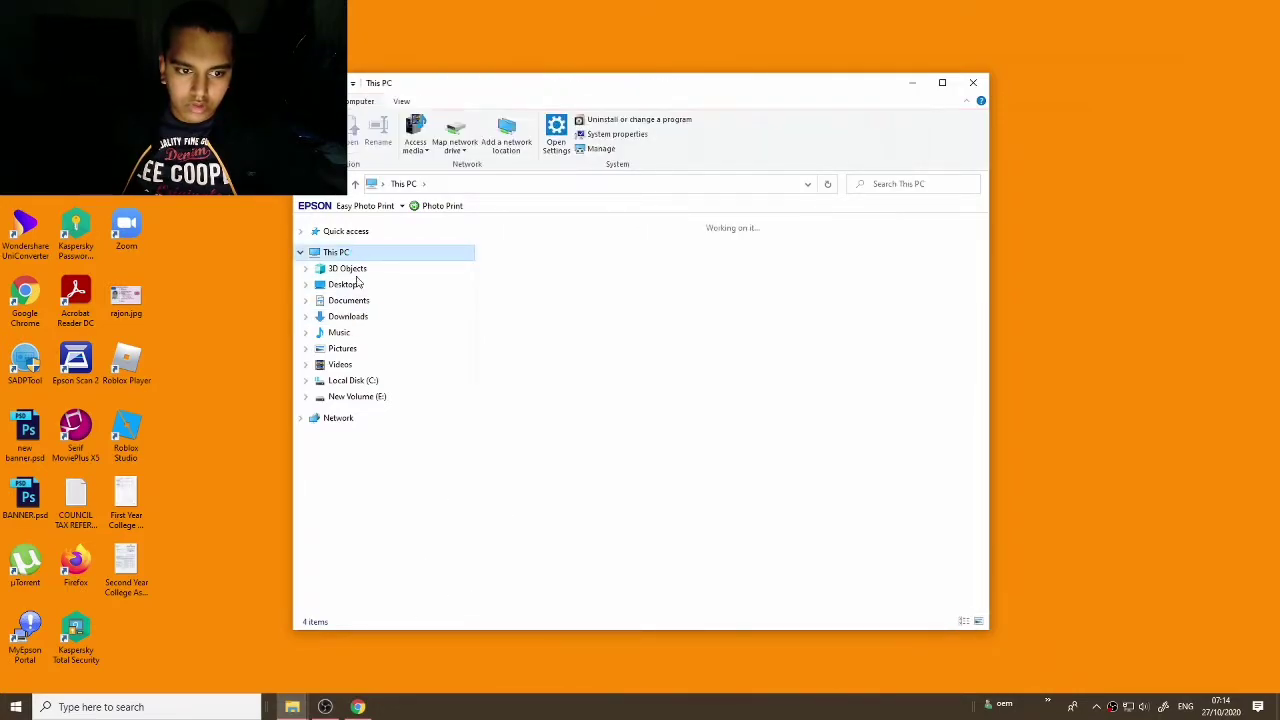
click(366, 318)
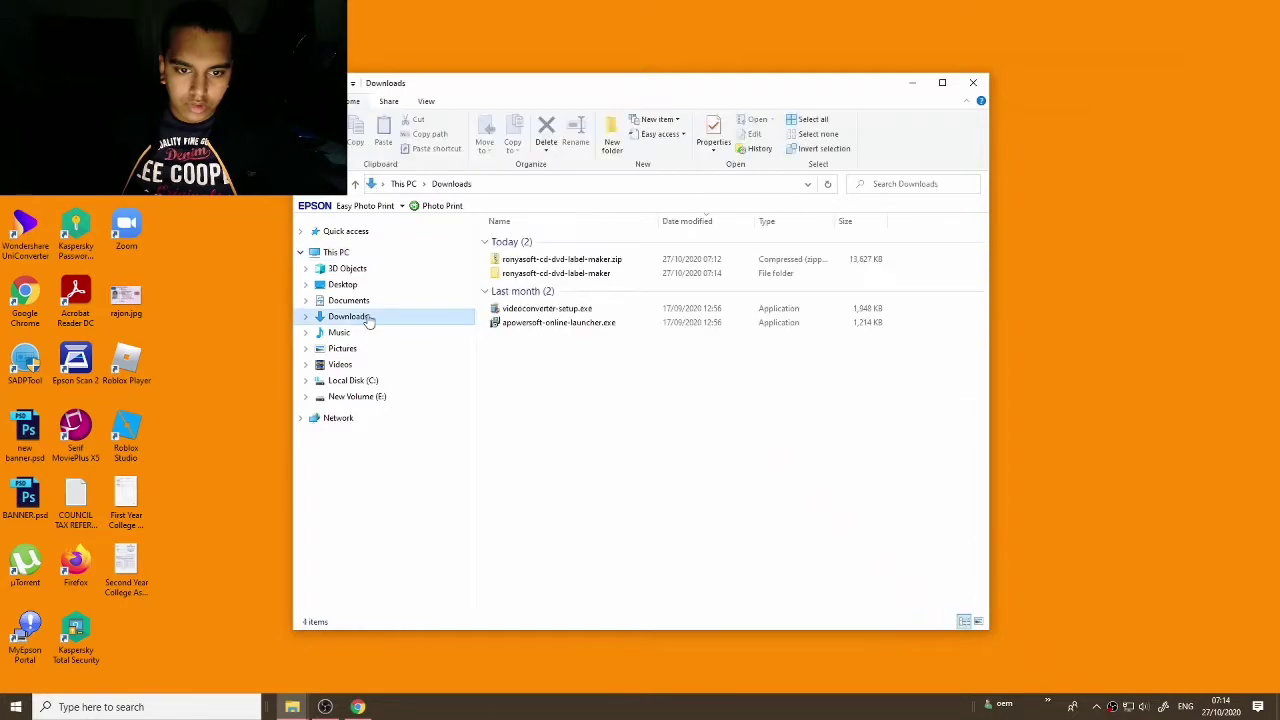
click(628, 273)
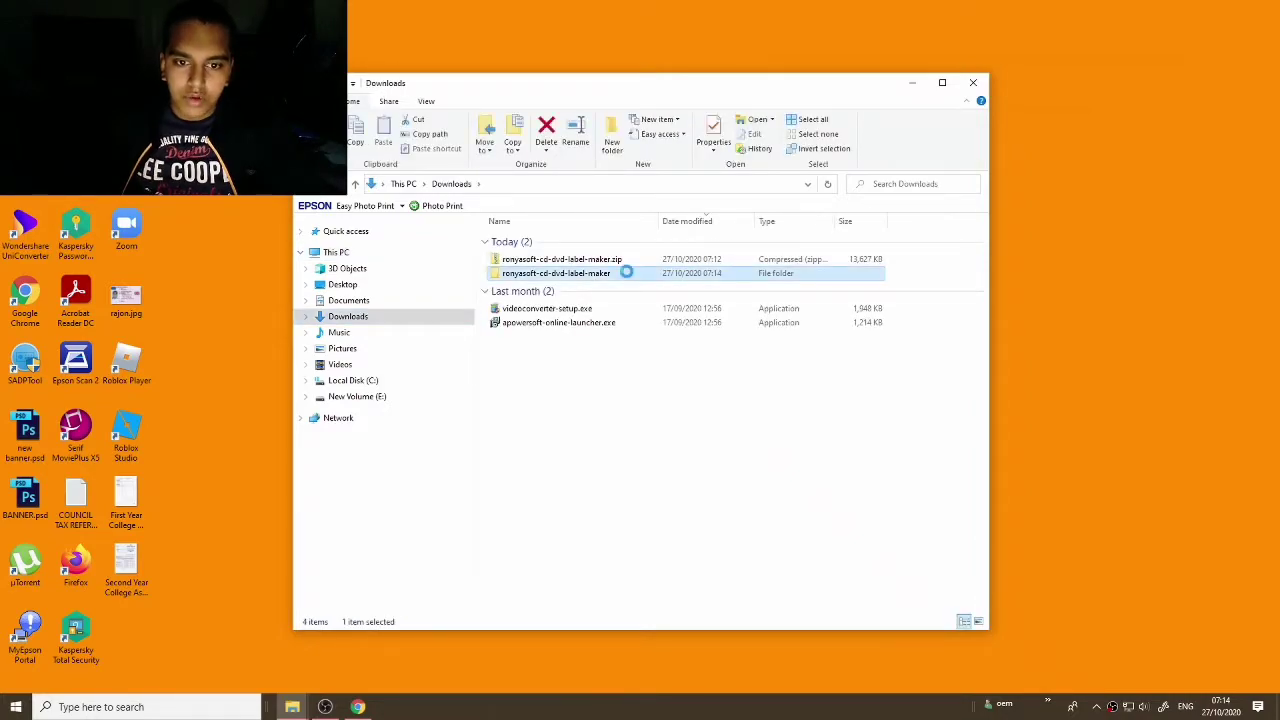
Run the installer in English, accept the license and keep the default install location.
double_click(628, 273)
double_click(580, 284)
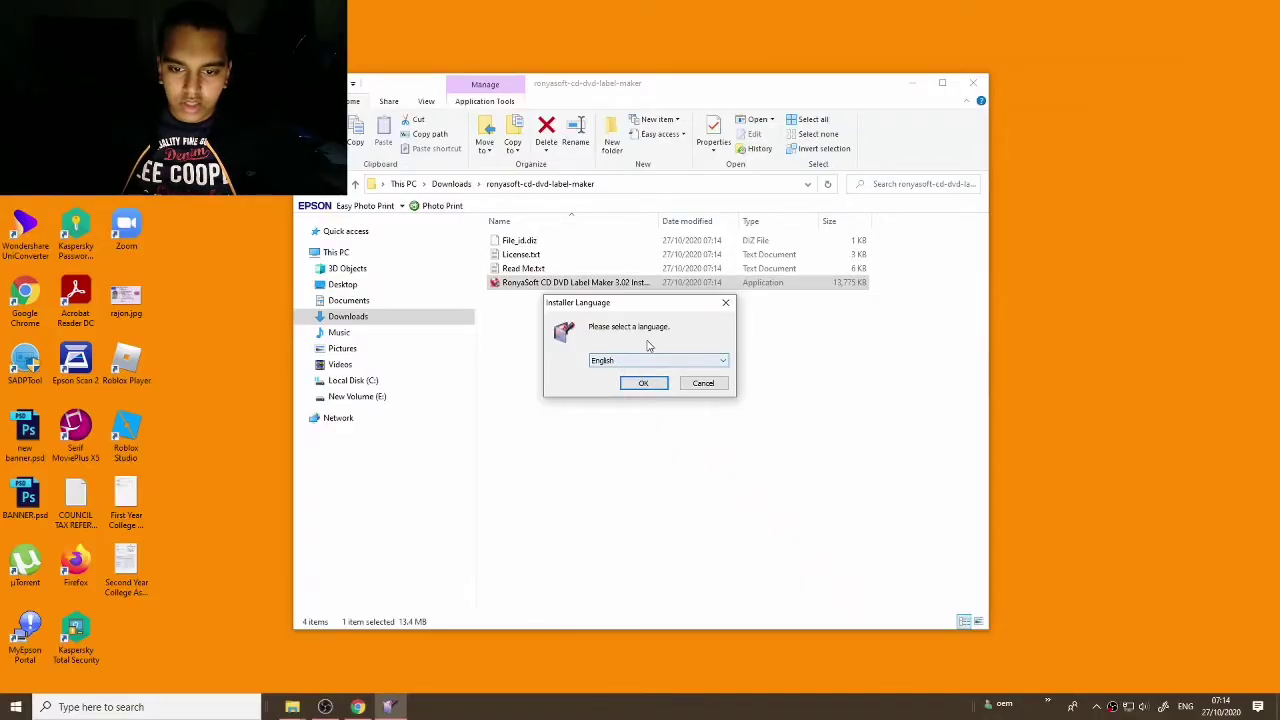
click(632, 385)
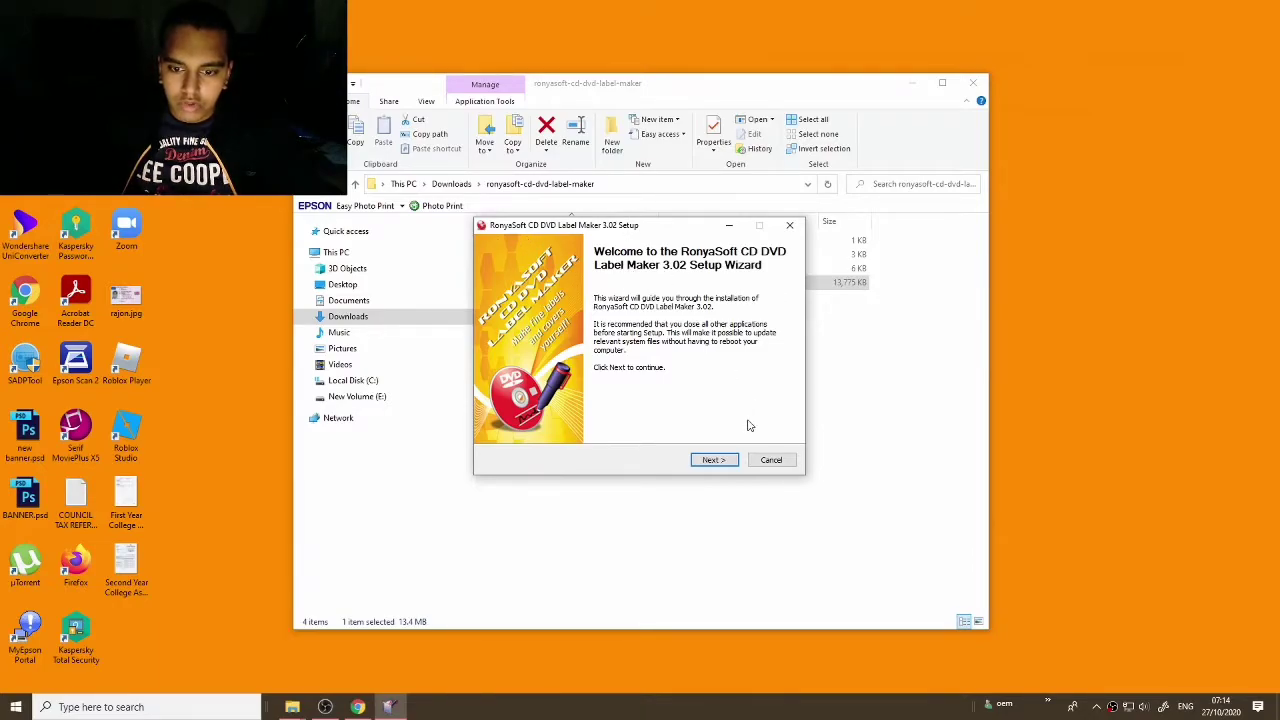
click(726, 461)
scroll(693, 410, down, 10)
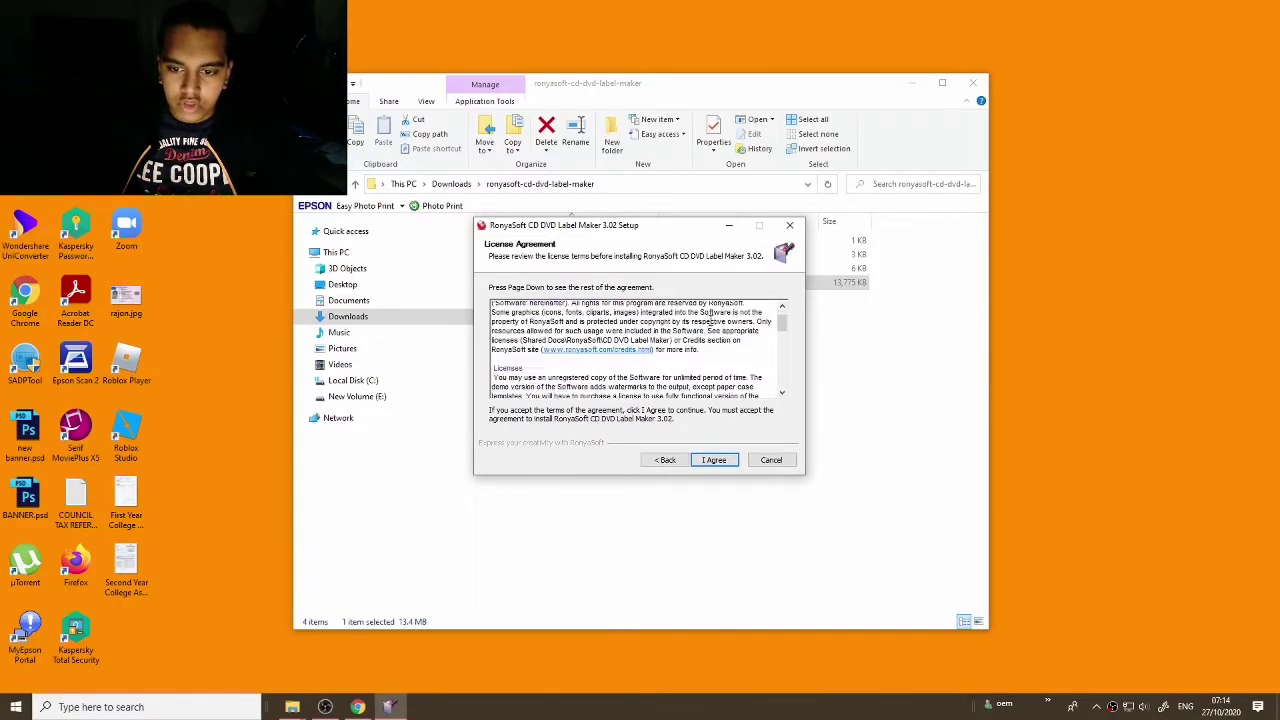
click(714, 461)
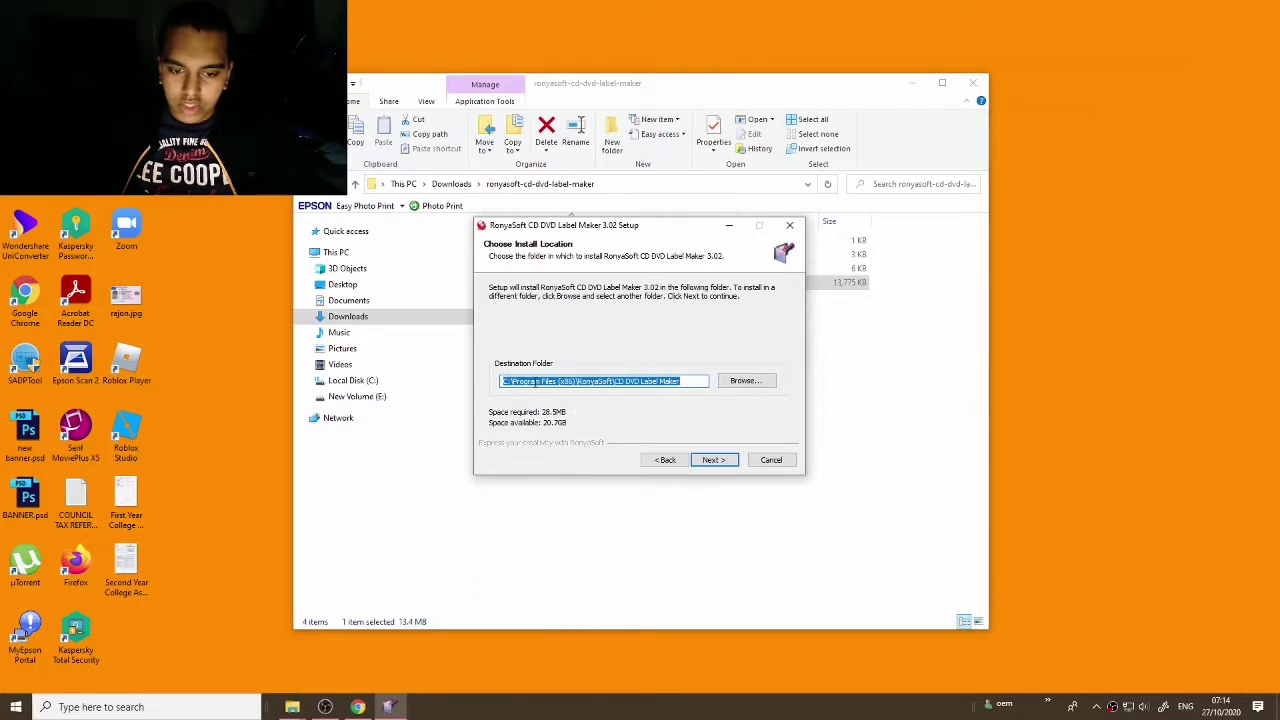
click(716, 460)
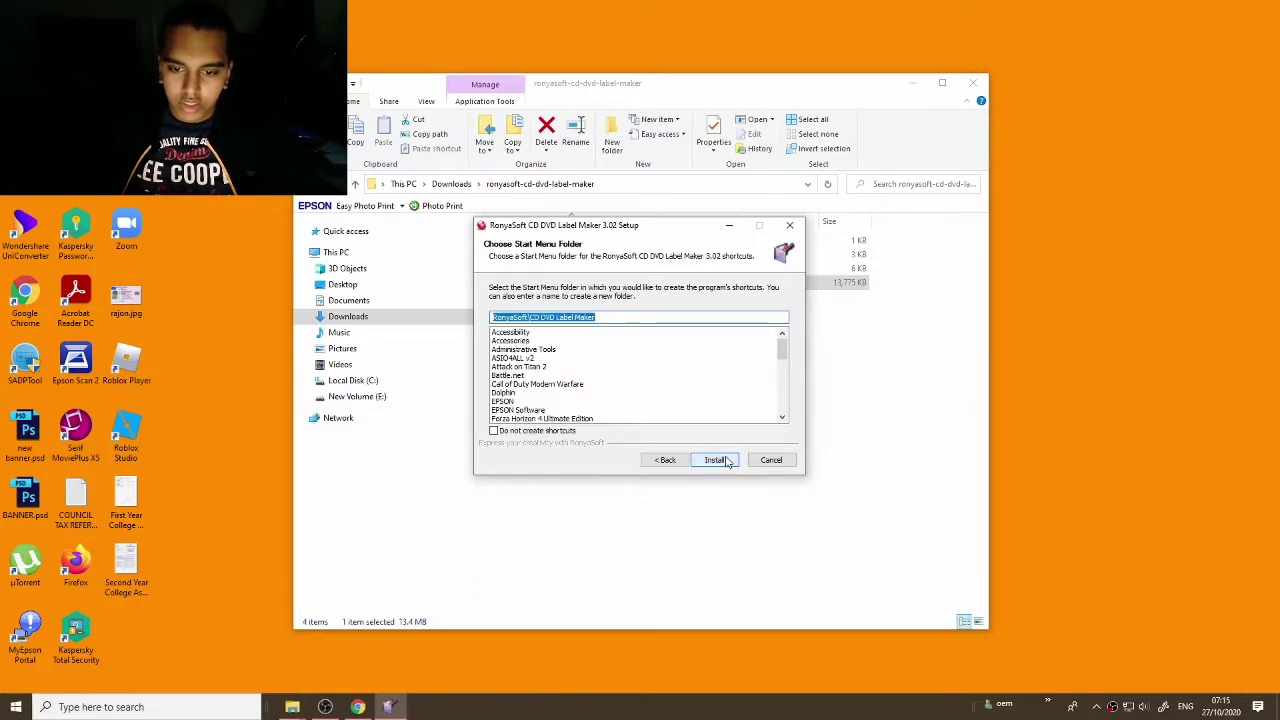
Keep Start Menu shortcuts enabled and start installing version 3.02.
click(494, 431)
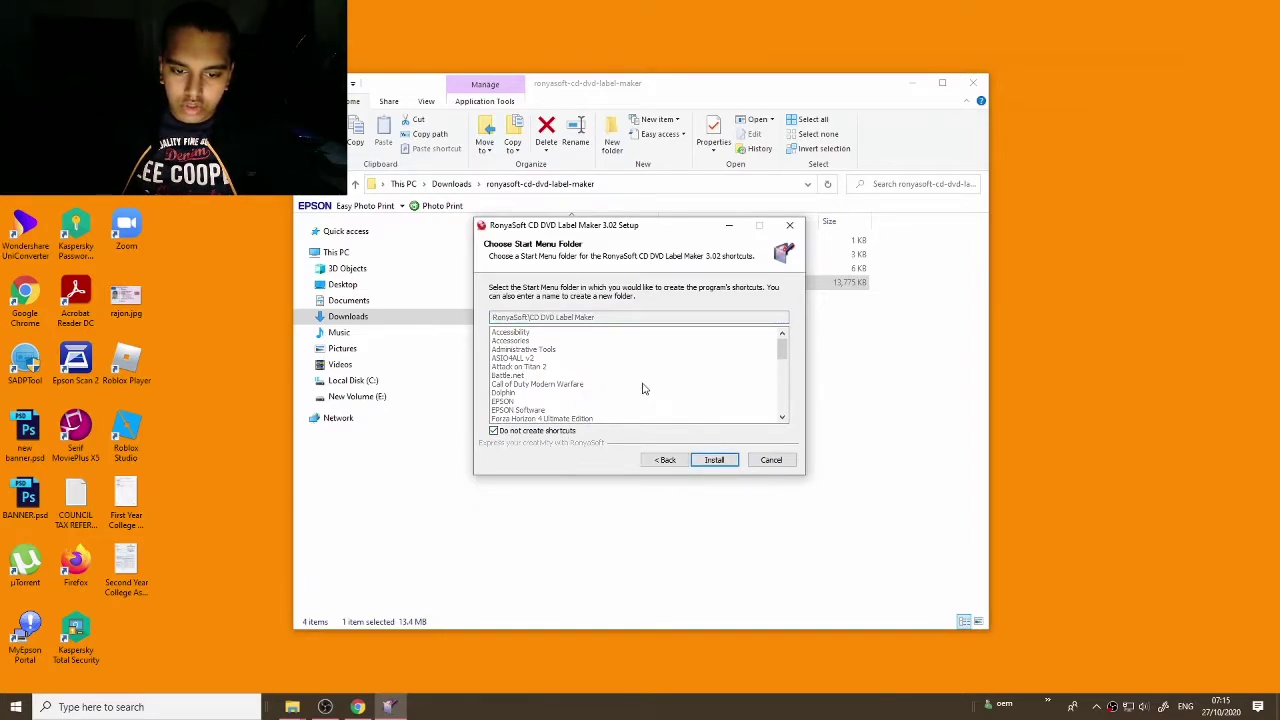
click(494, 431)
drag(781, 352, 782, 405)
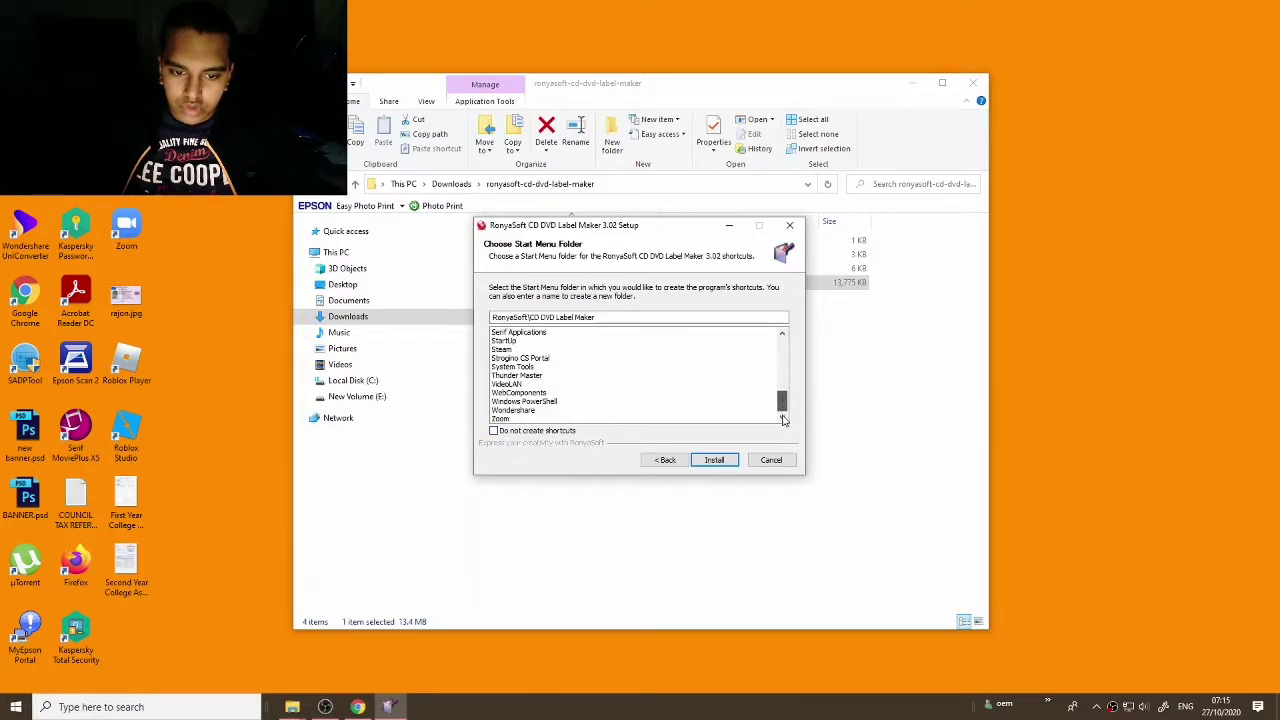
click(494, 431)
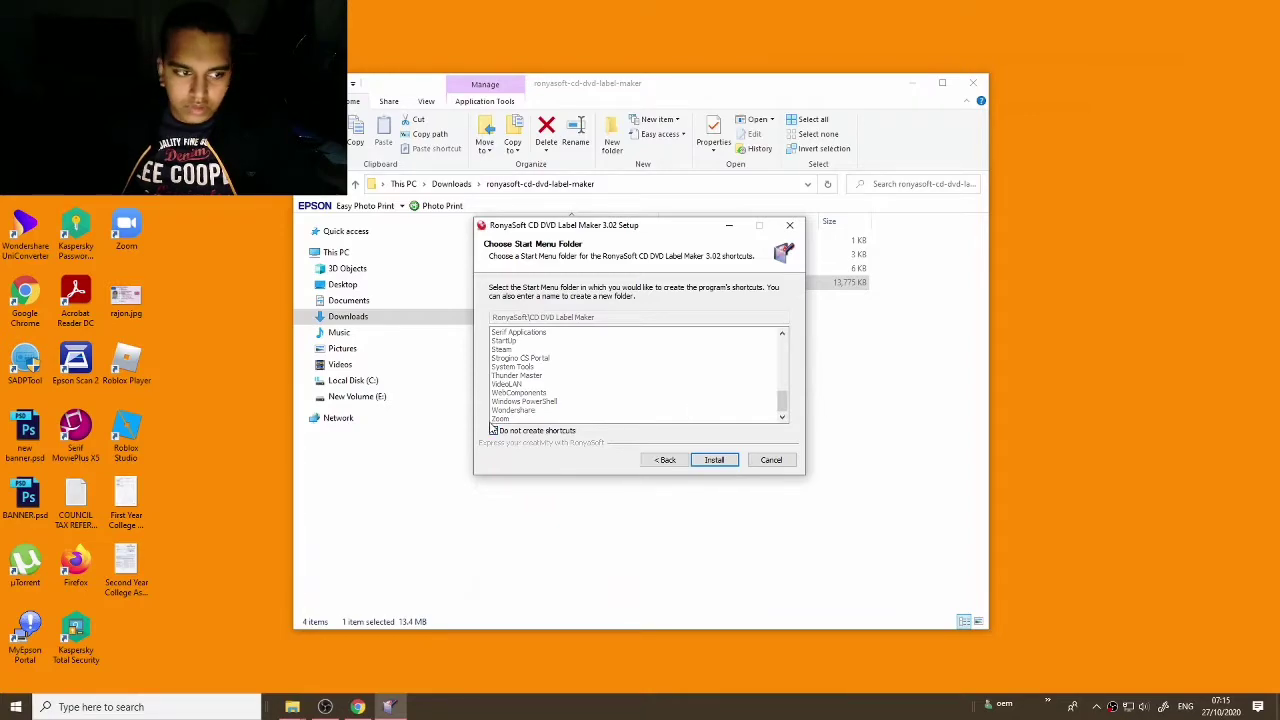
click(494, 431)
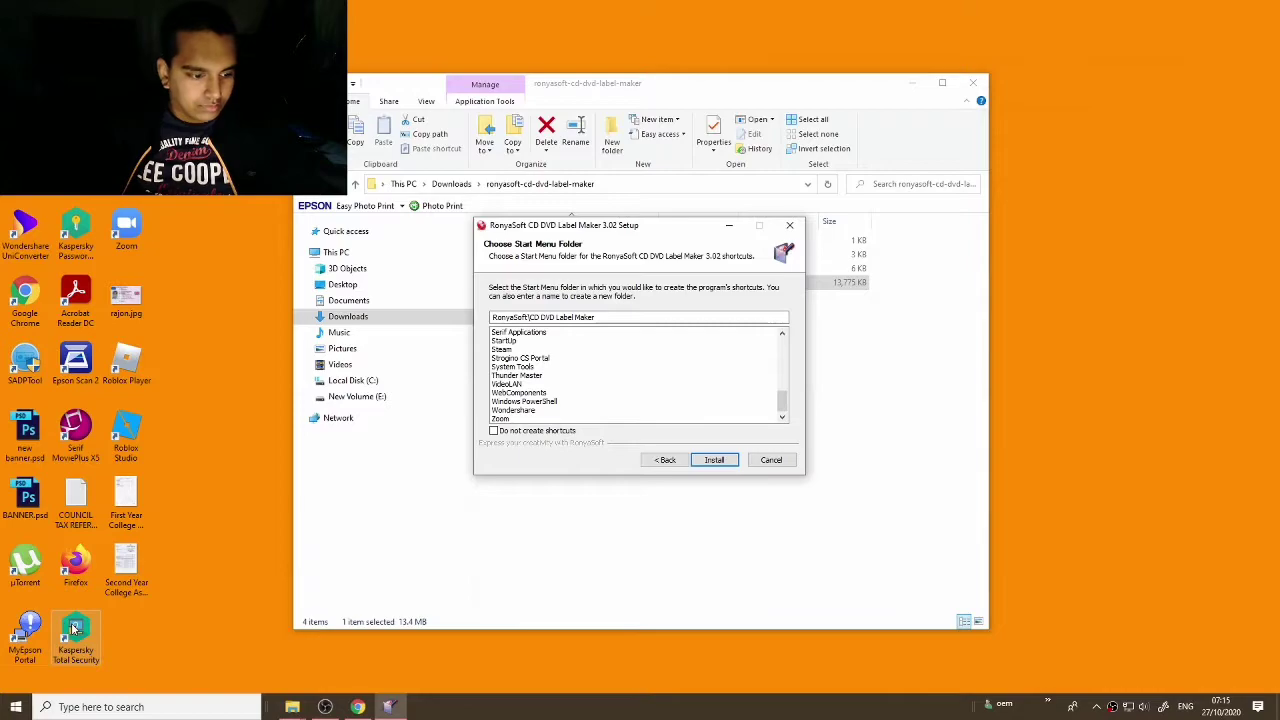
click(711, 459)
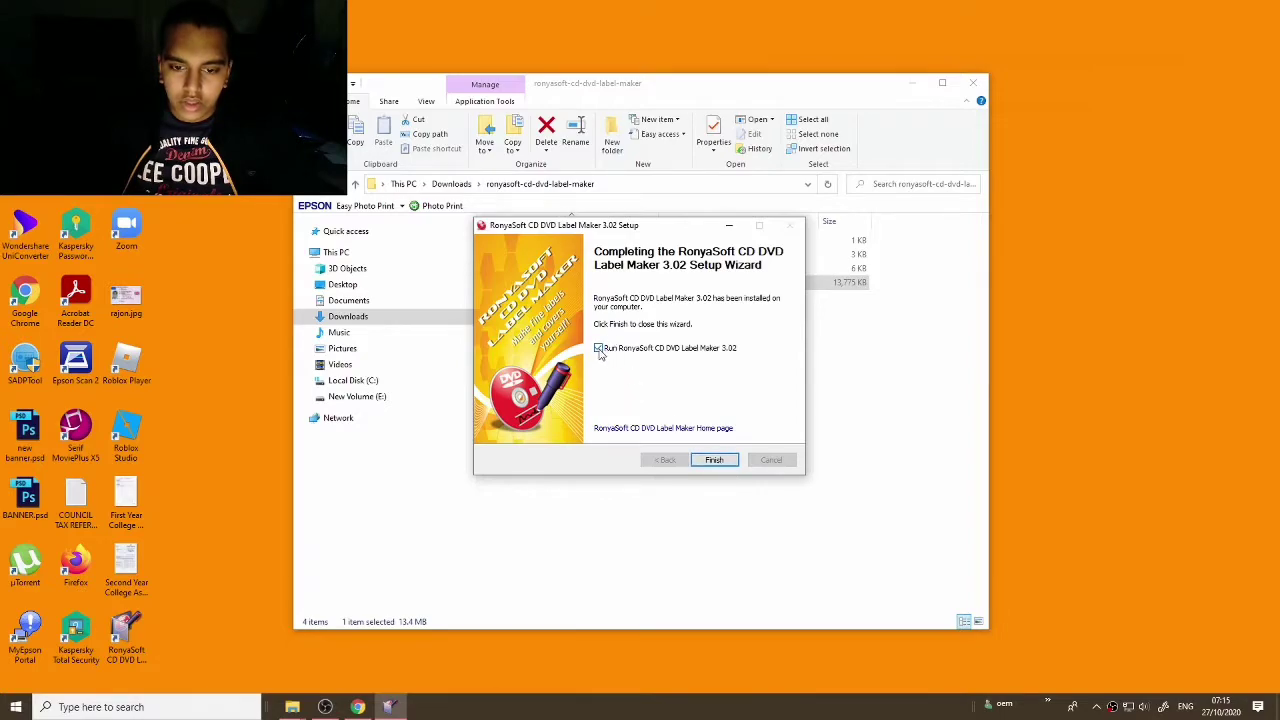
Finish setup without auto-running the program, then start it from the desktop icon.
click(598, 349)
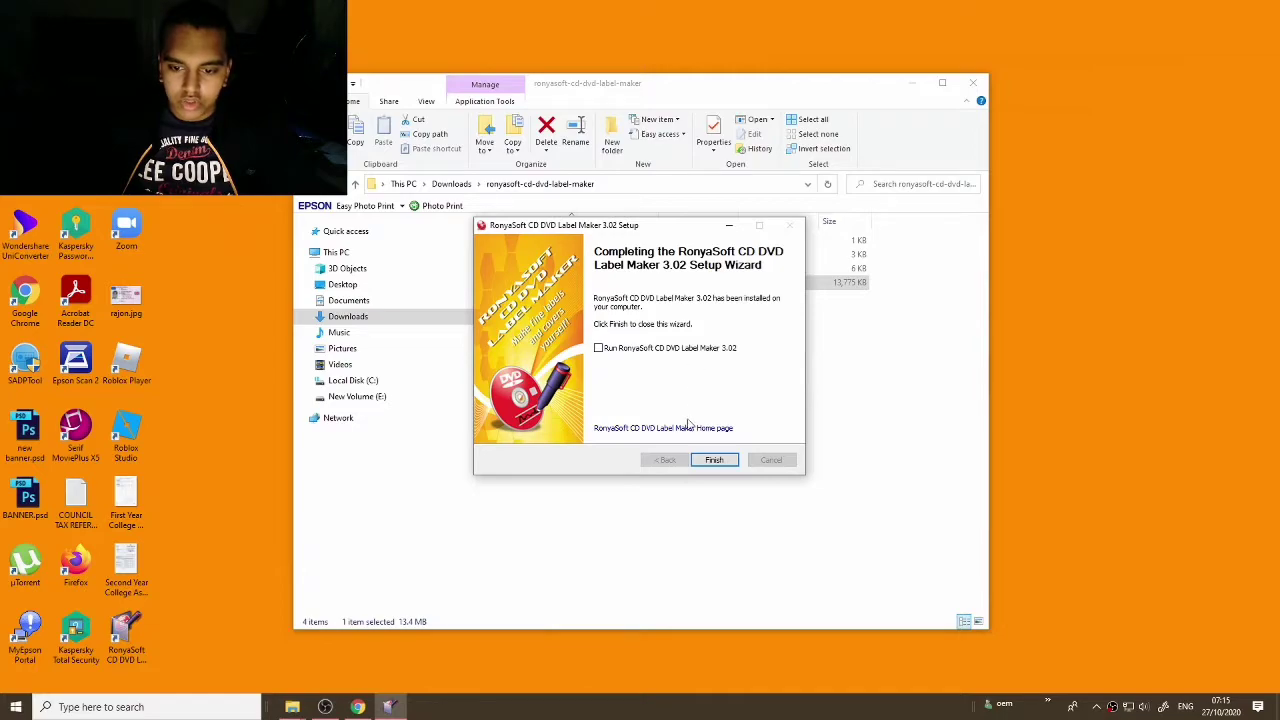
click(712, 460)
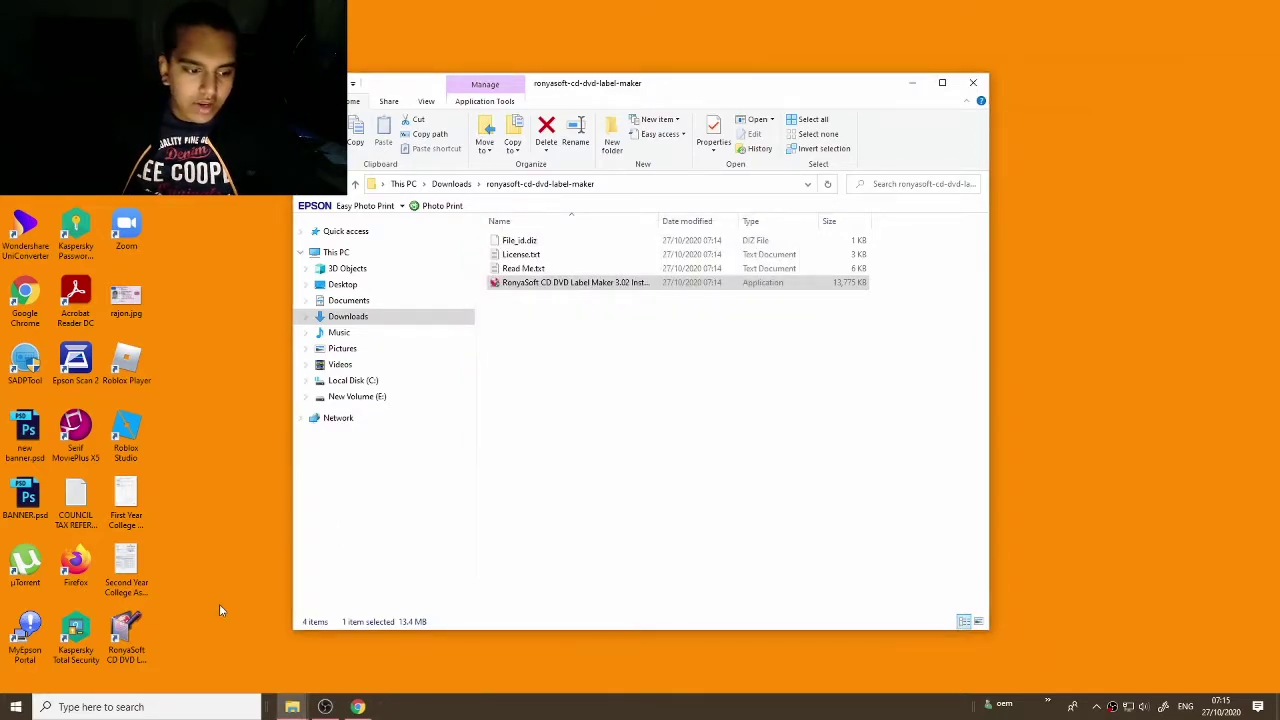
click(128, 638)
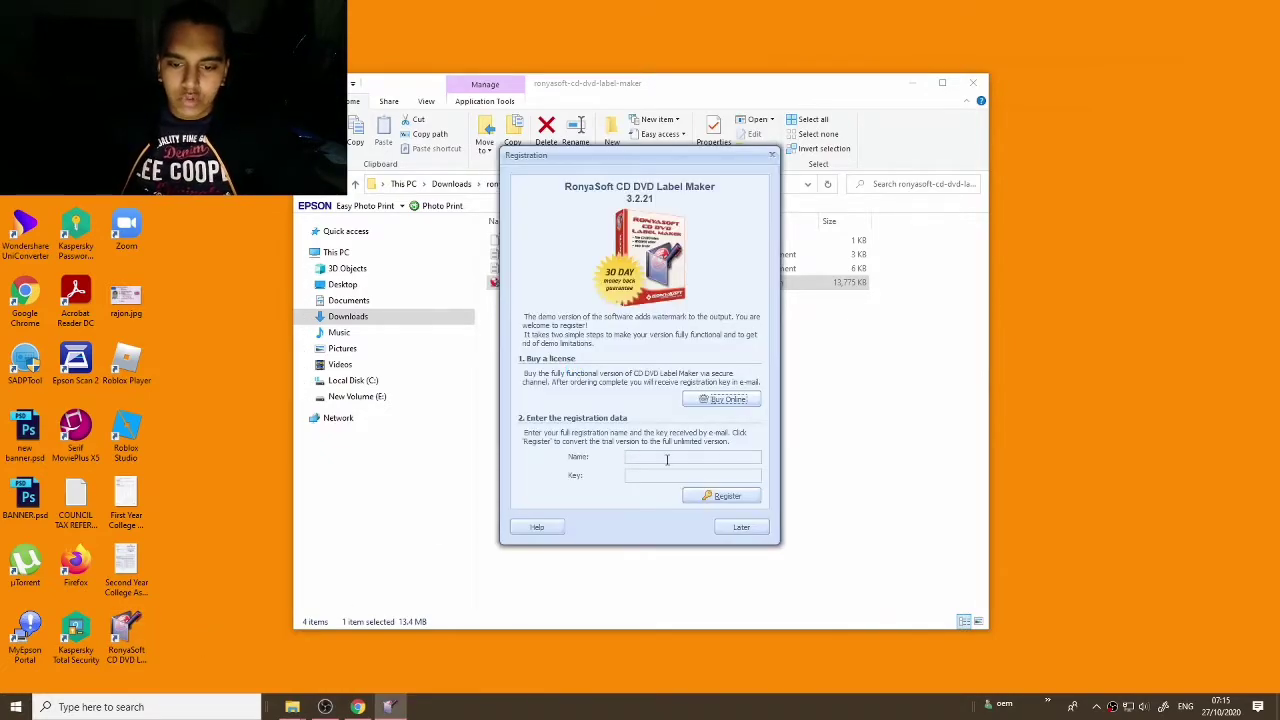
Type a registration name into the Name field and the licence key into the Key field.
click(667, 459)
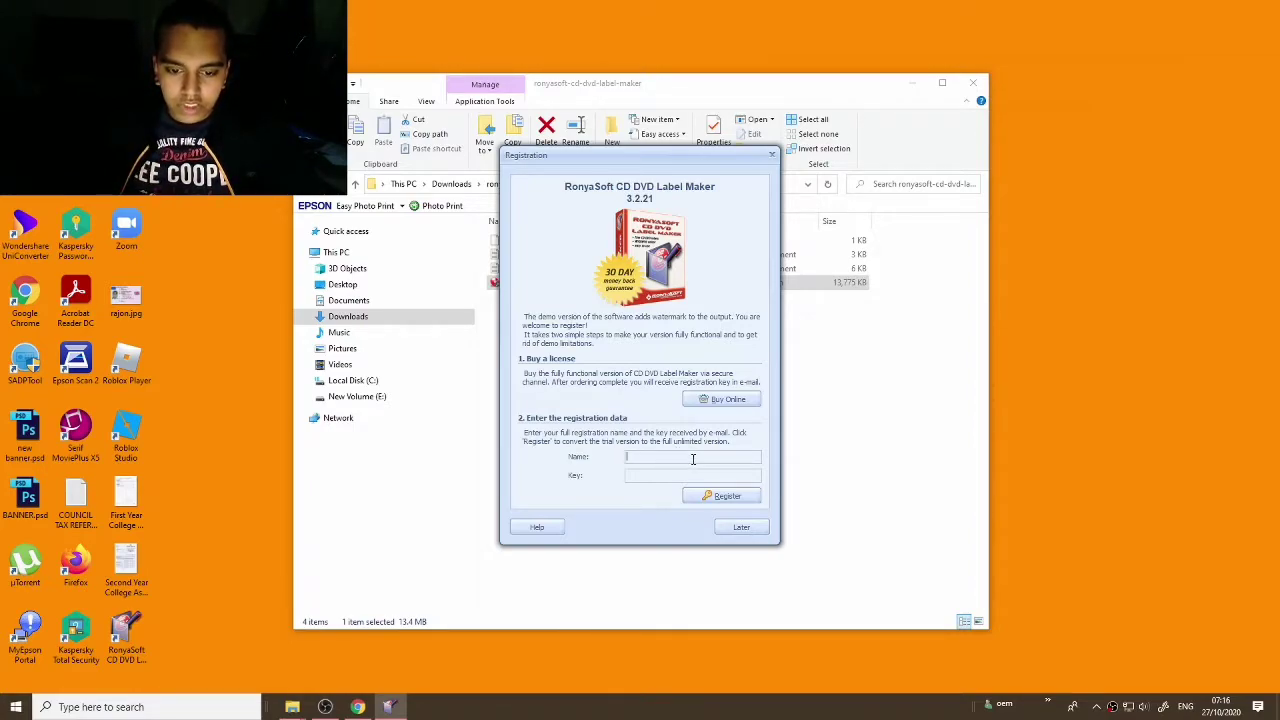
click(692, 458)
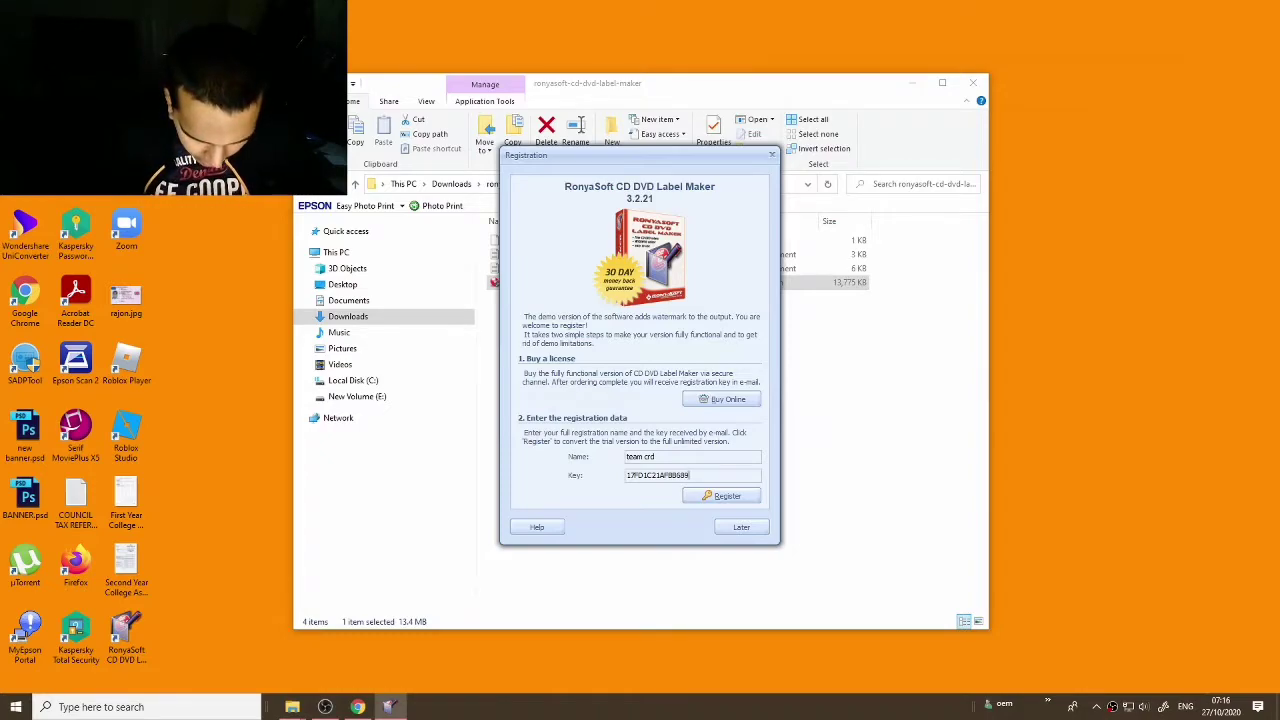
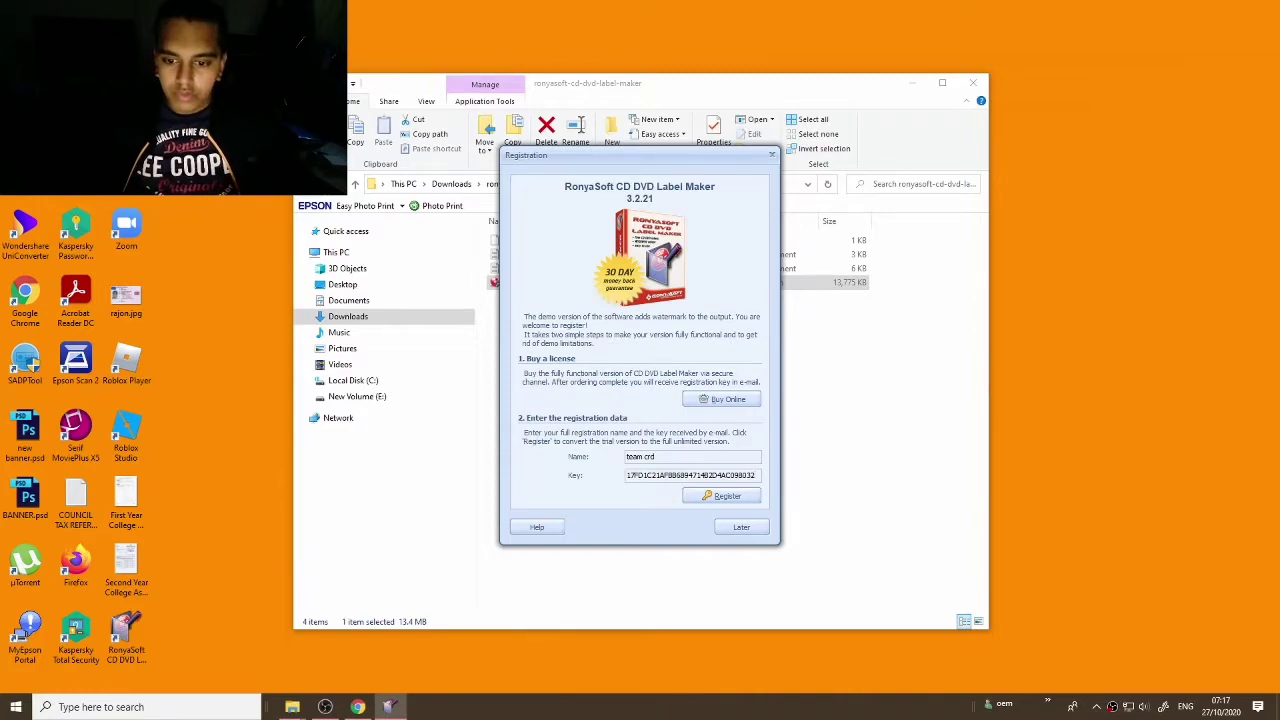
click(733, 498)
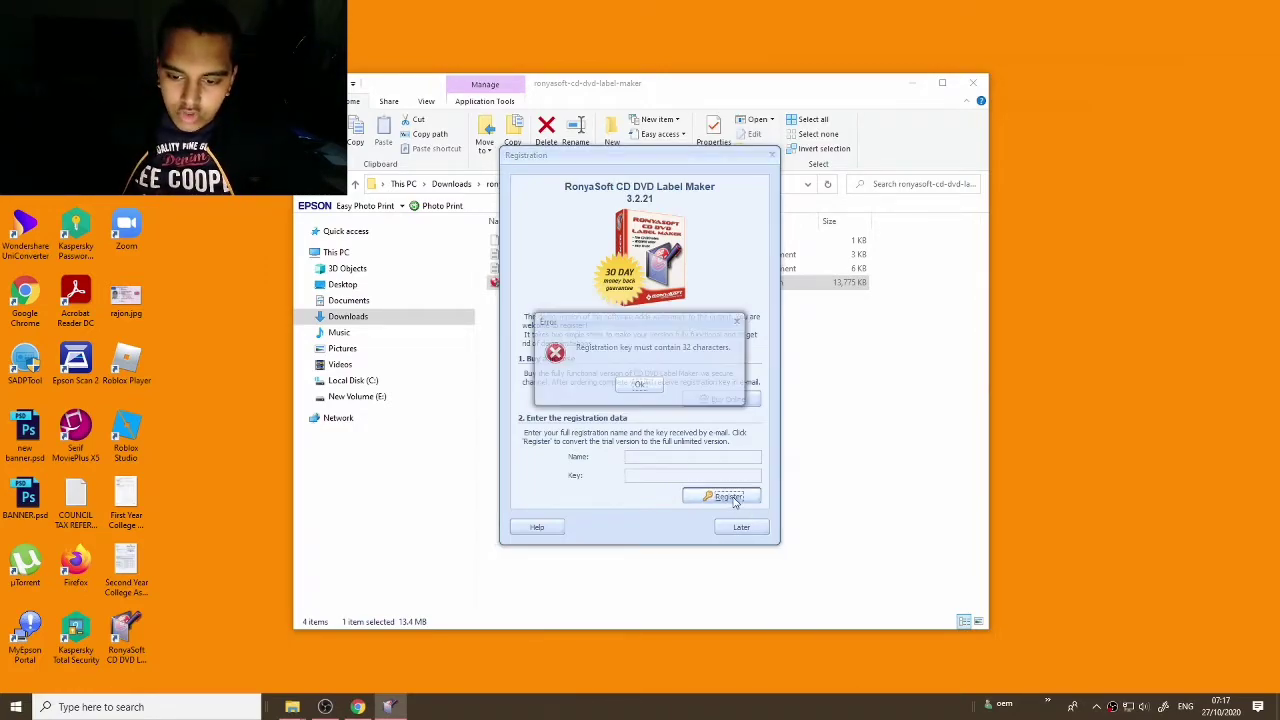
click(655, 388)
drag(755, 477, 625, 477)
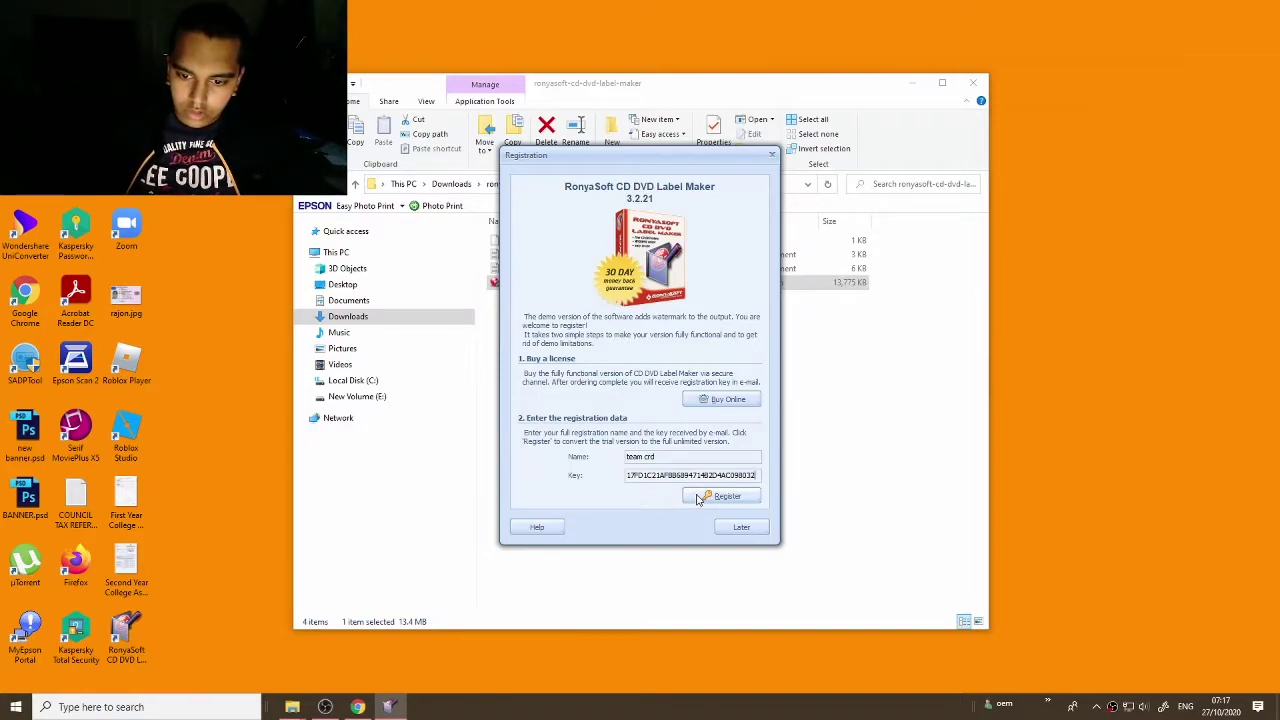
click(697, 500)
click(640, 385)
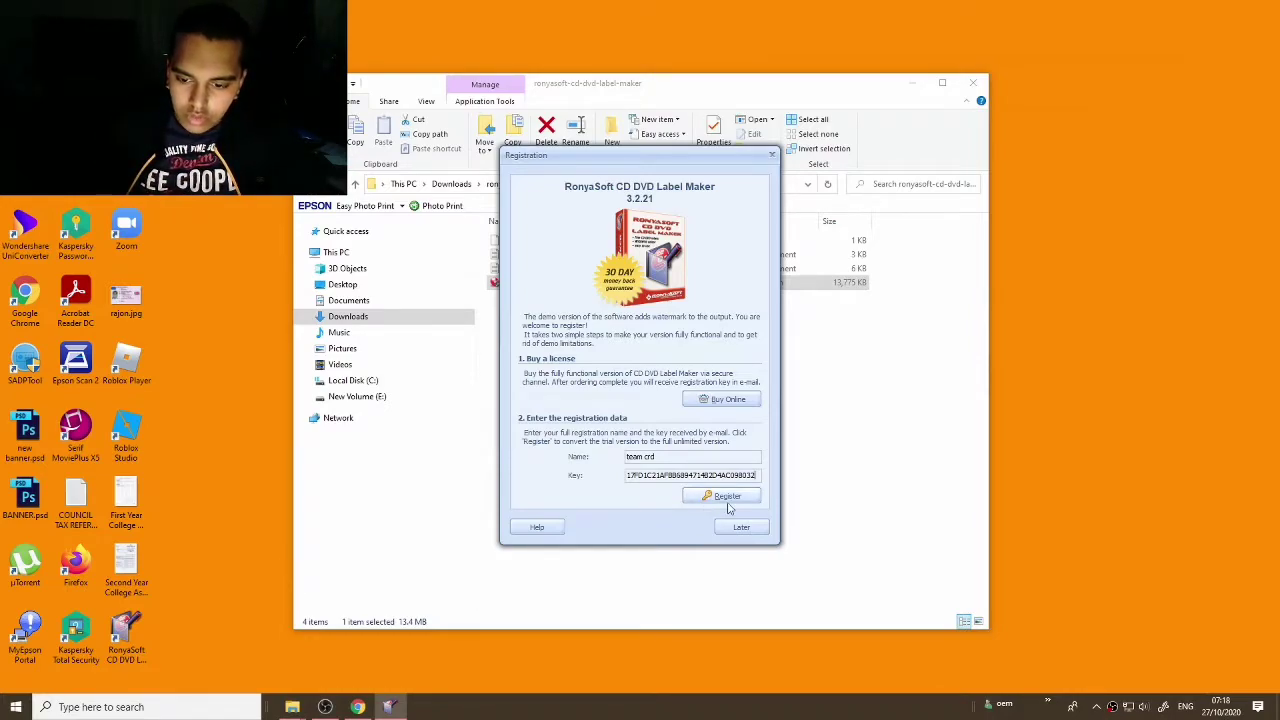
click(728, 499)
click(645, 386)
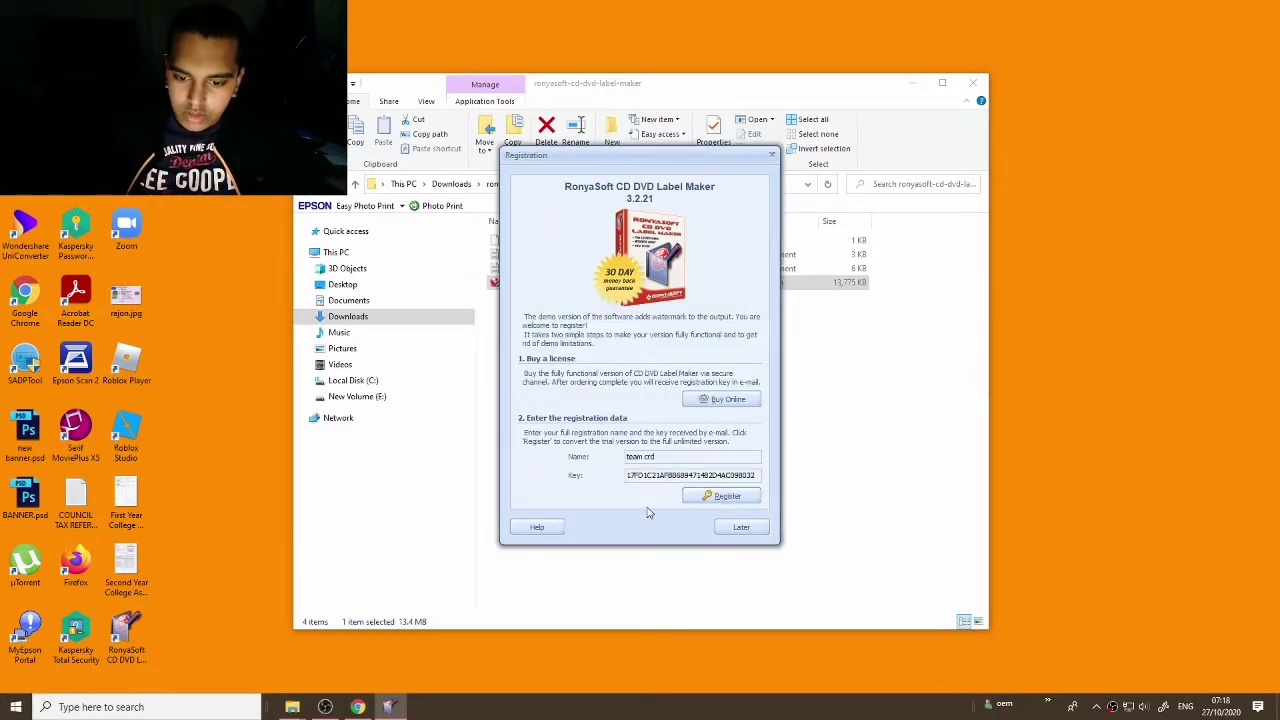
drag(629, 476, 840, 477)
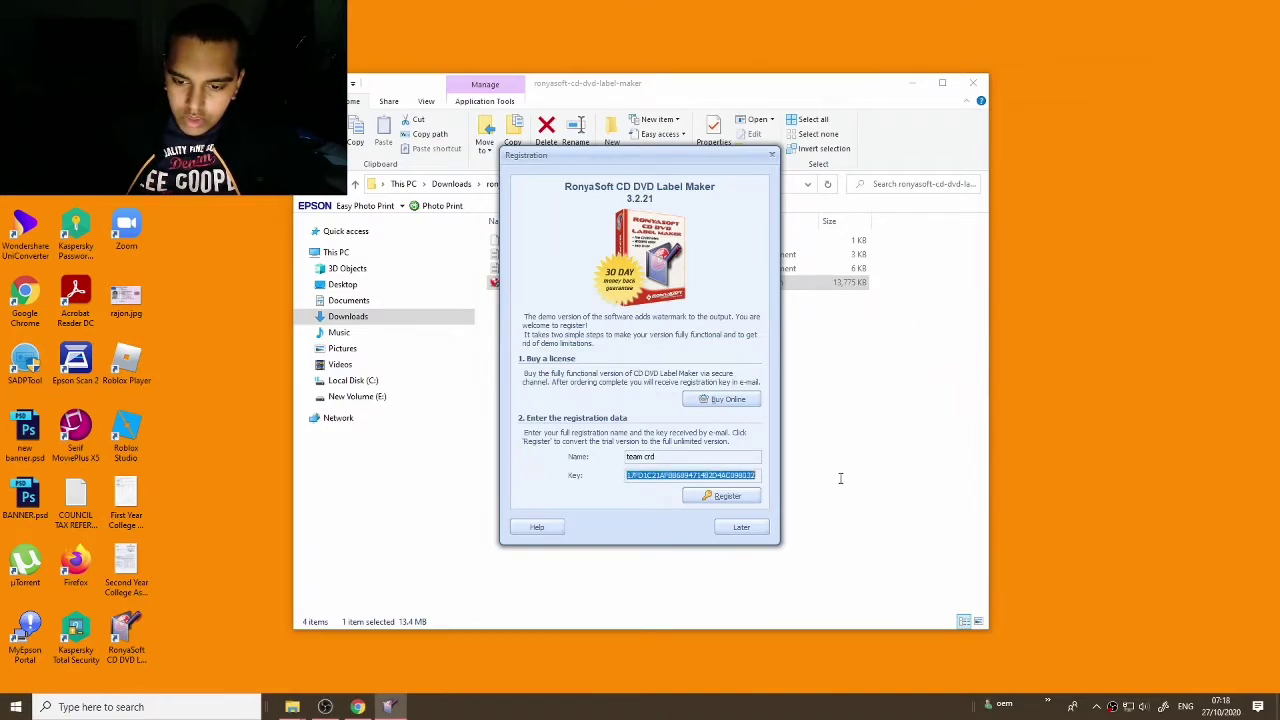
click(760, 475)
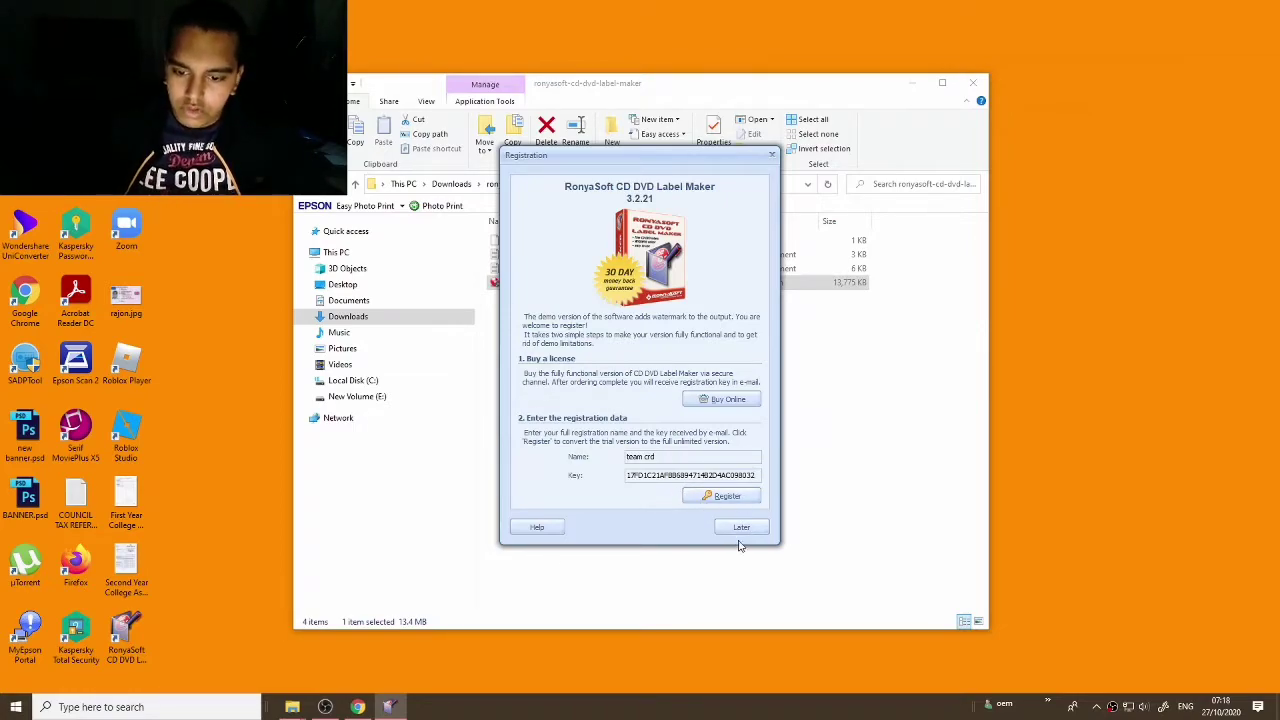
click(745, 497)
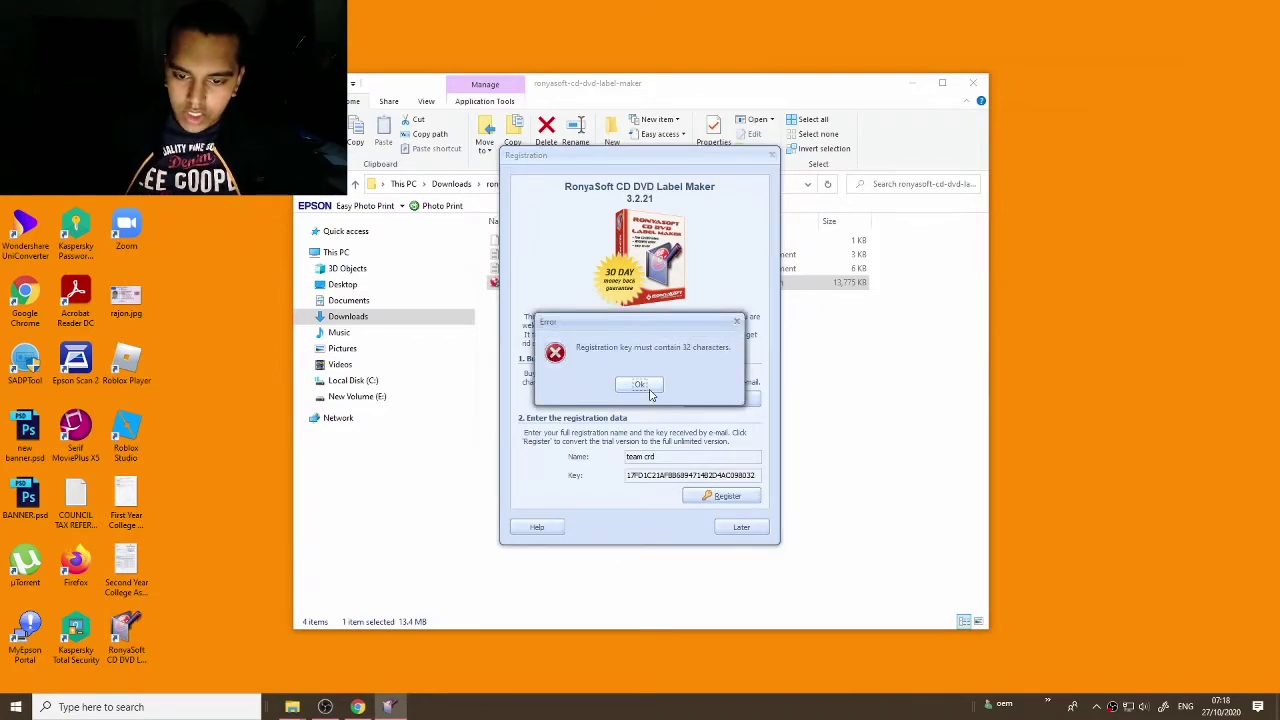
click(648, 387)
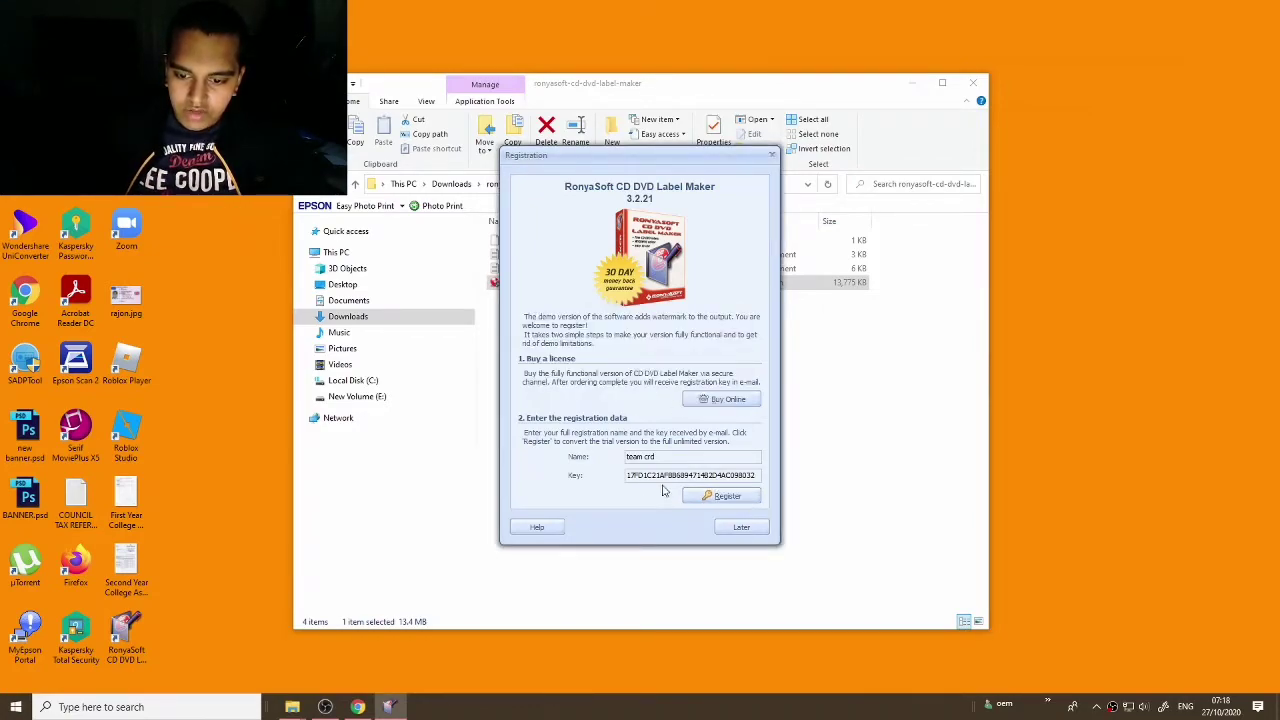